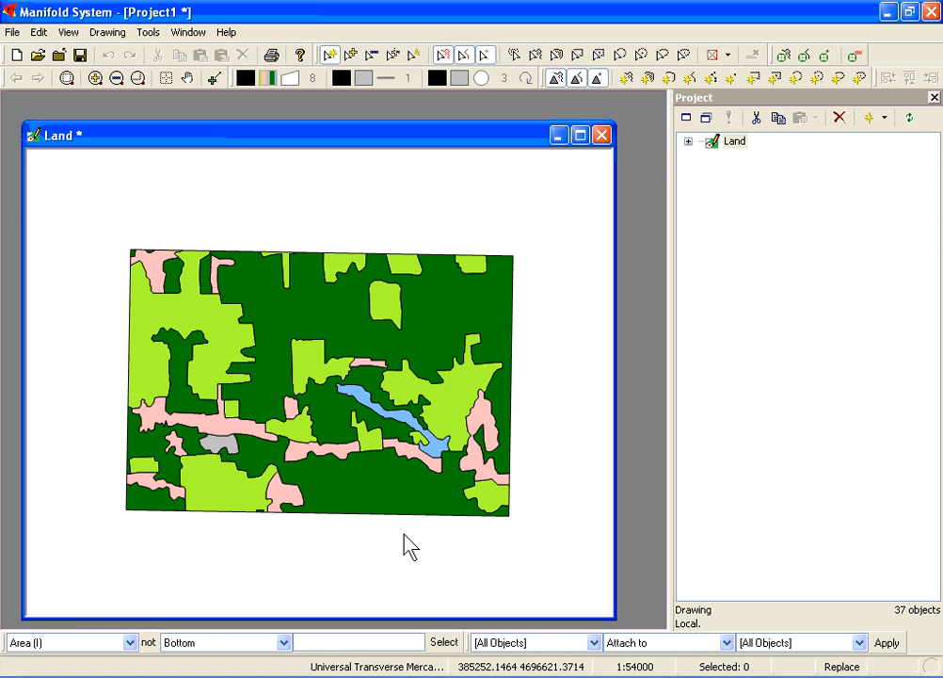
Create a map named Map containing the Land layer and open it.
left_click(885, 118)
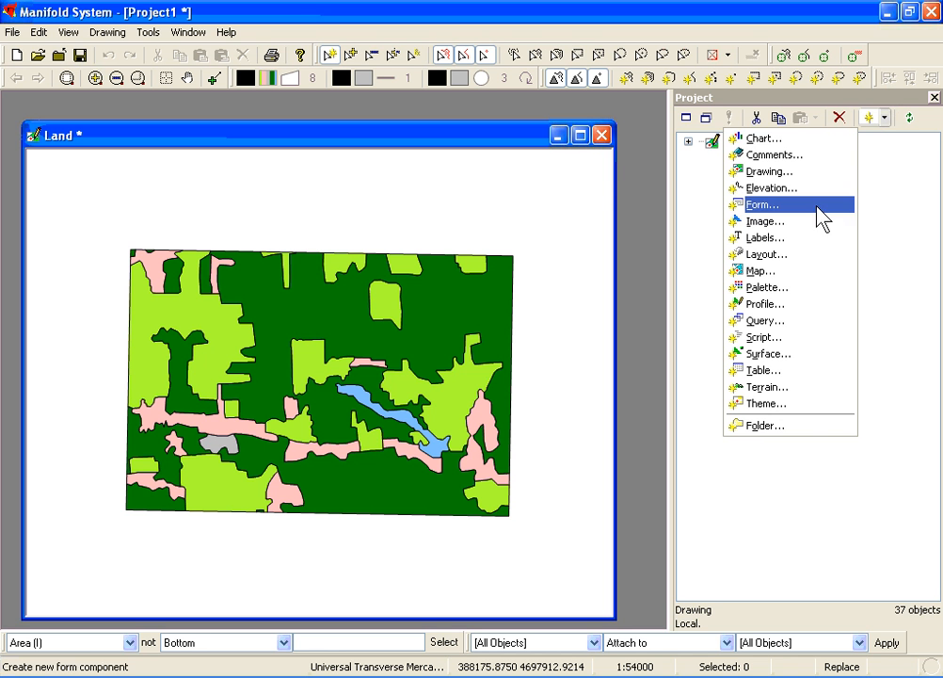
left_click(761, 271)
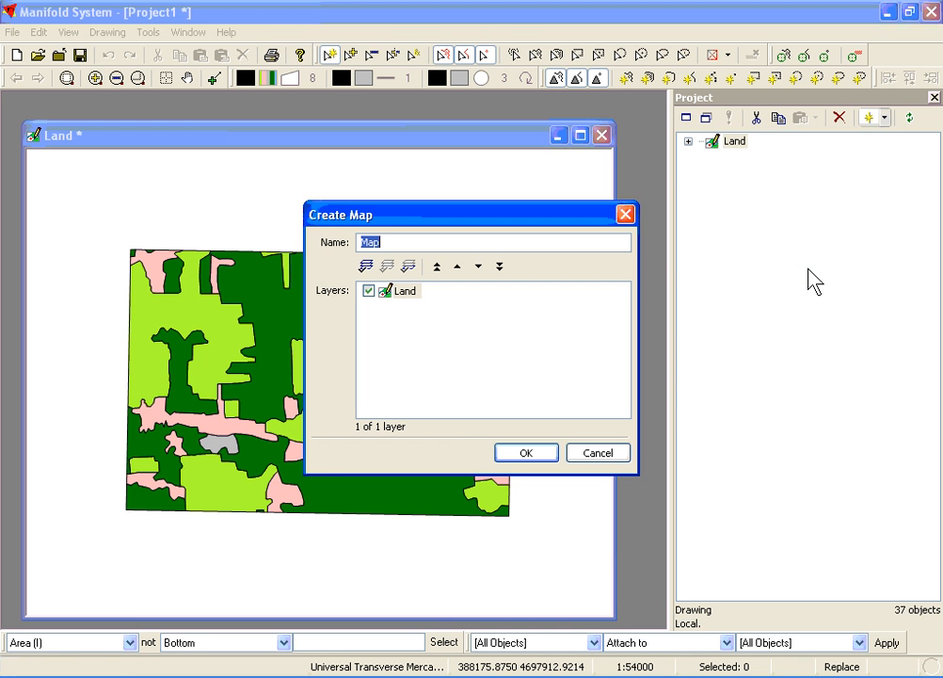
left_click(520, 458)
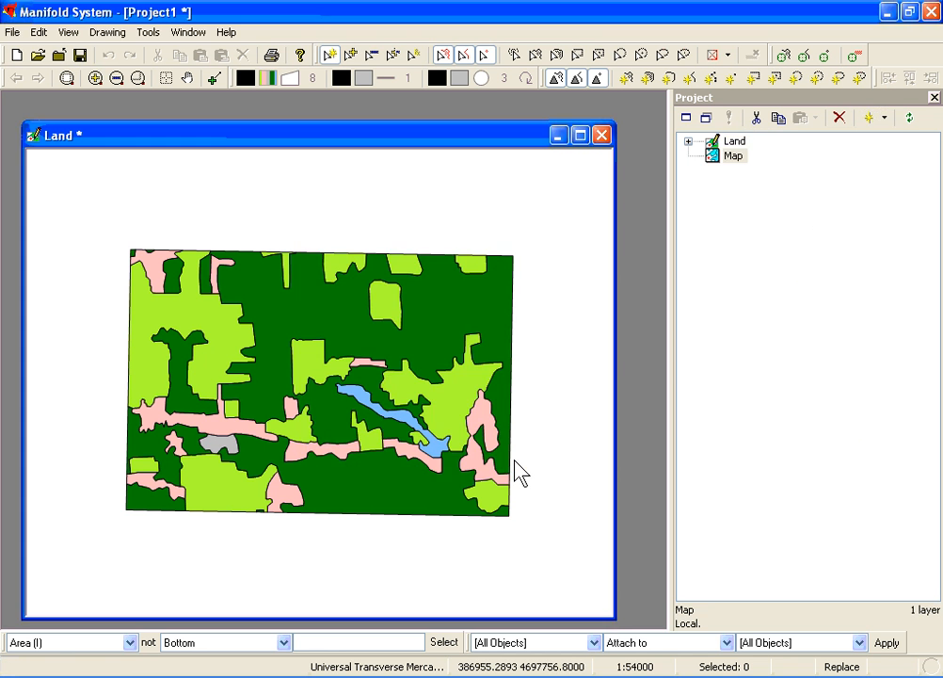
double_click(712, 157)
Close the Land drawing window, then enlarge the Map window and position it fully inside the workspace.
left_click(602, 136)
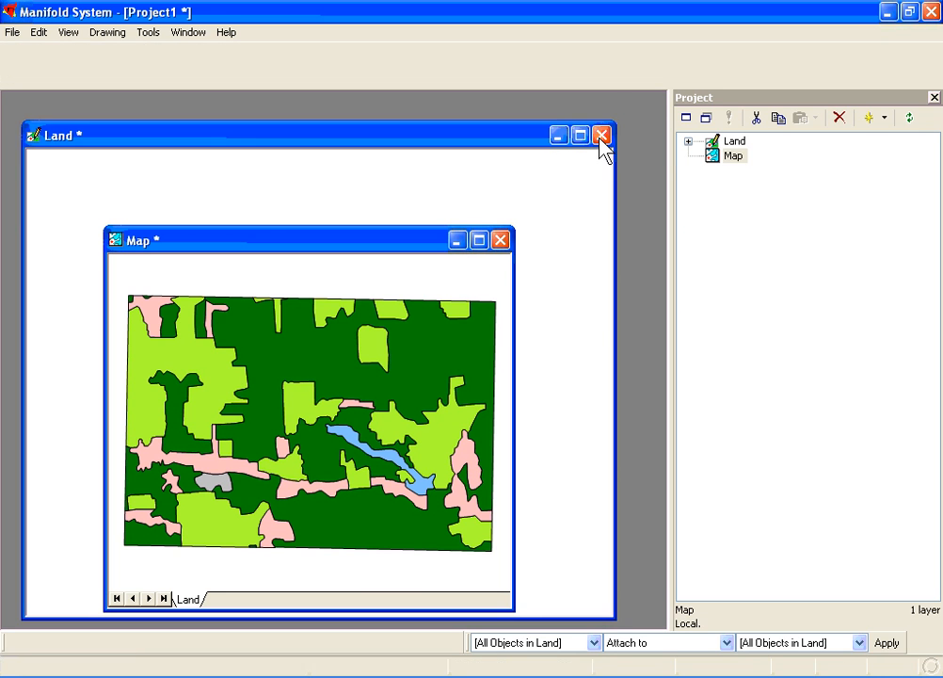
left_click_drag(435, 243, 311, 125)
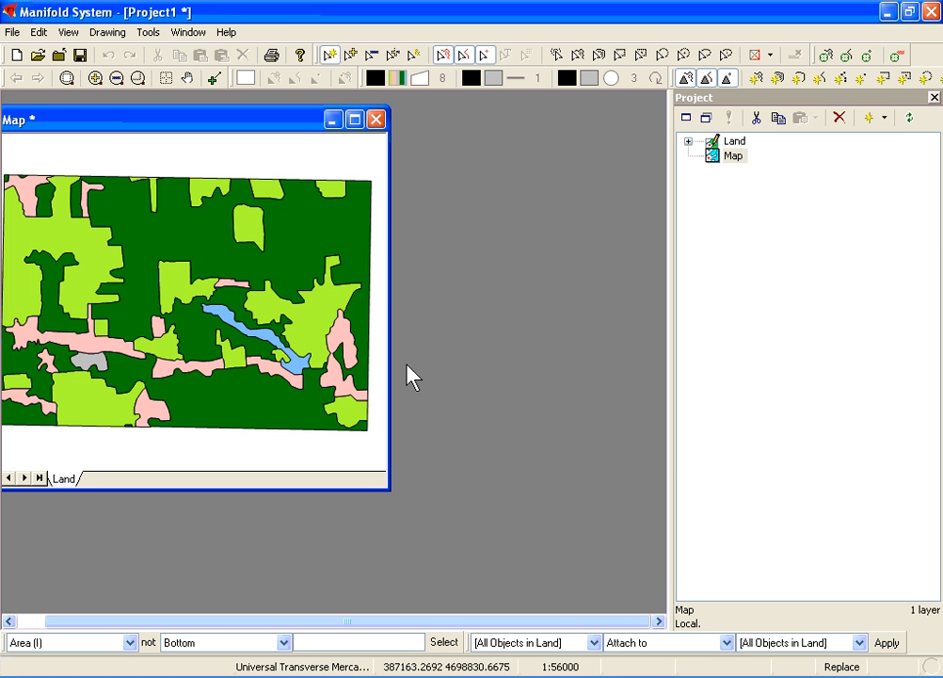
left_click_drag(387, 489, 593, 595)
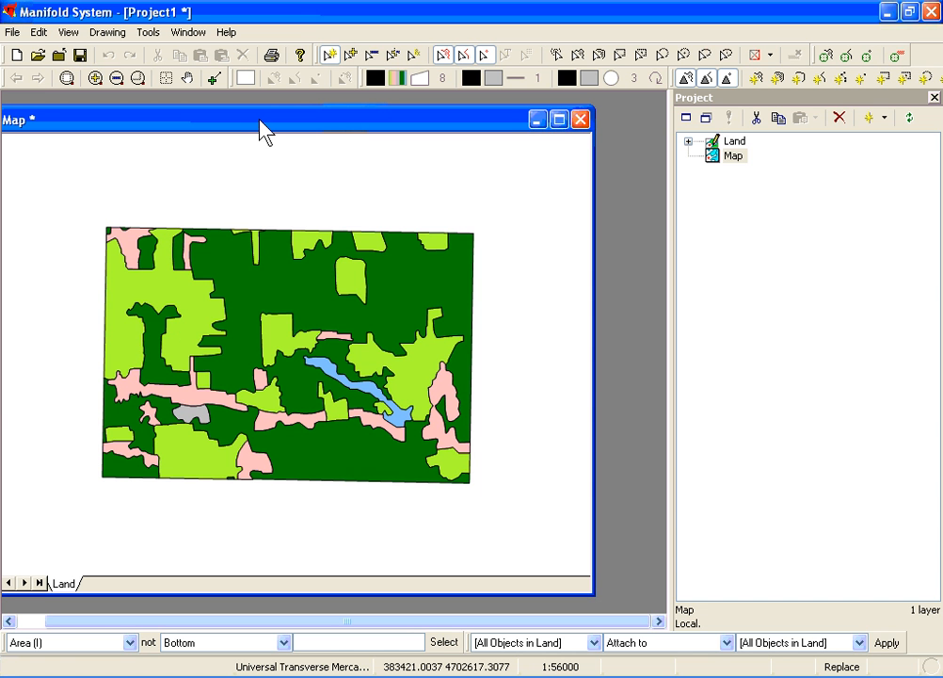
left_click_drag(264, 132, 299, 133)
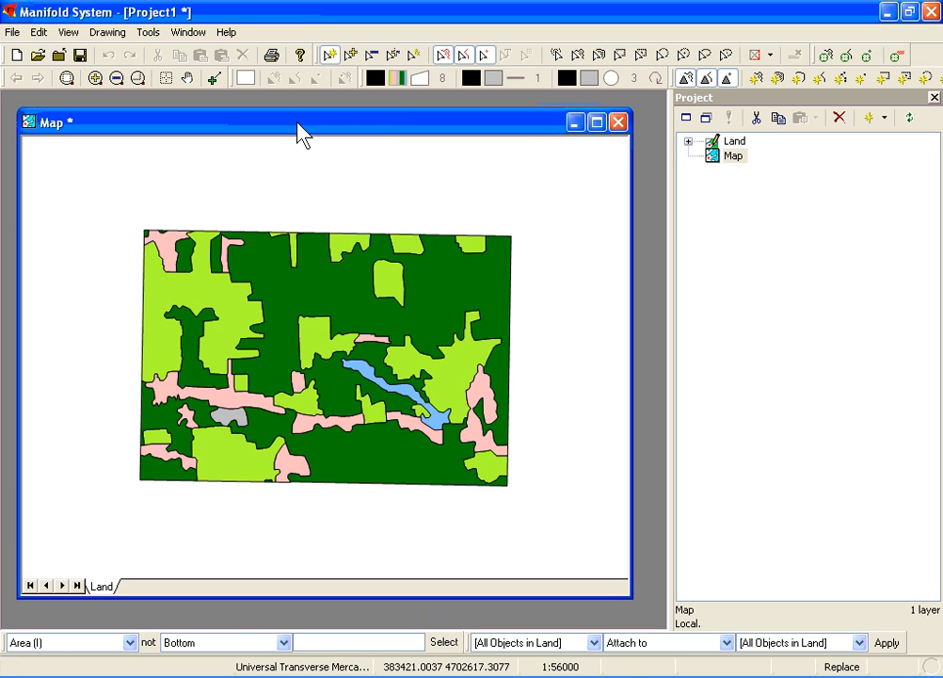
Load the formatting from Theme.xml into the area colour theme of the Land layer and apply it.
left_click(400, 78)
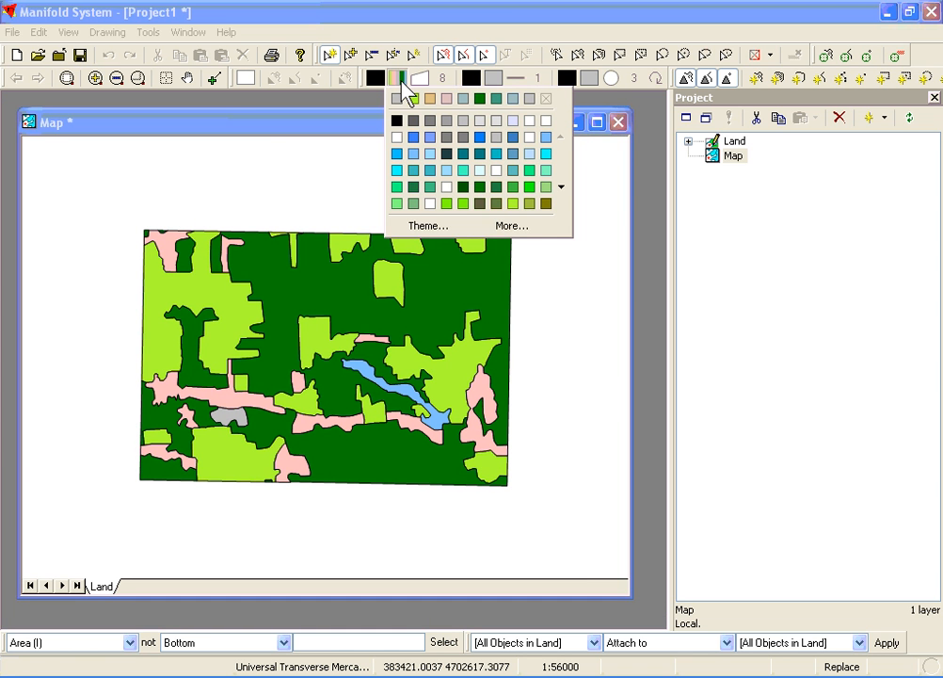
left_click(423, 226)
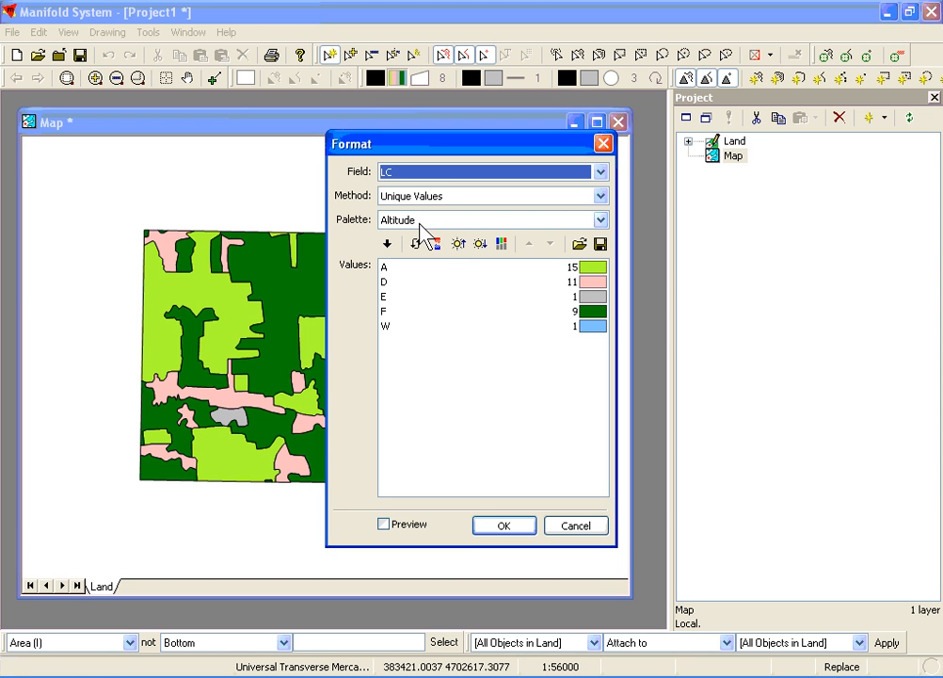
left_click(580, 244)
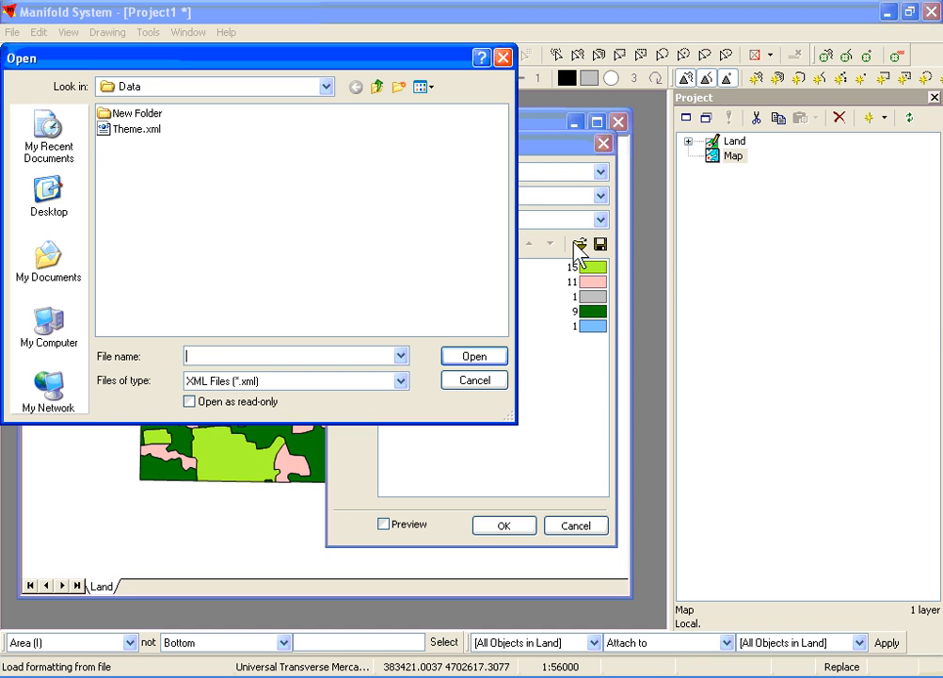
left_click(141, 129)
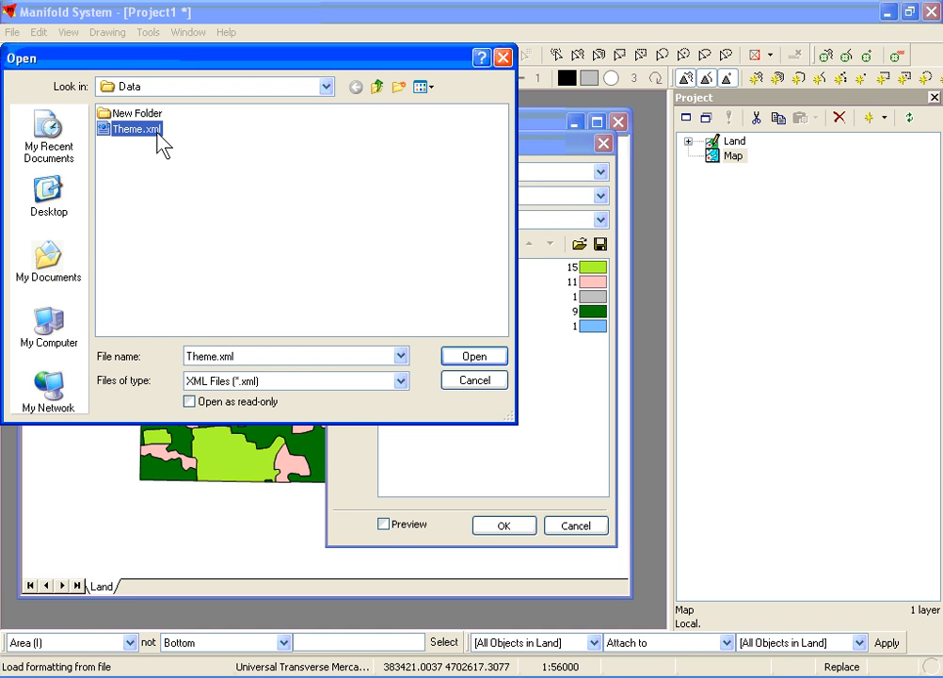
left_click(470, 358)
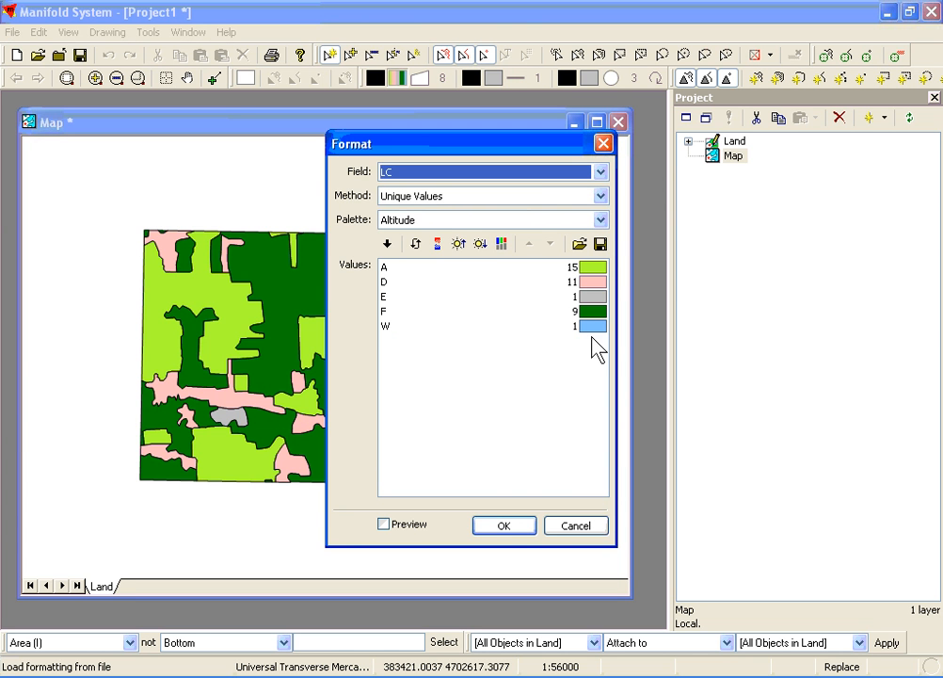
left_click(506, 525)
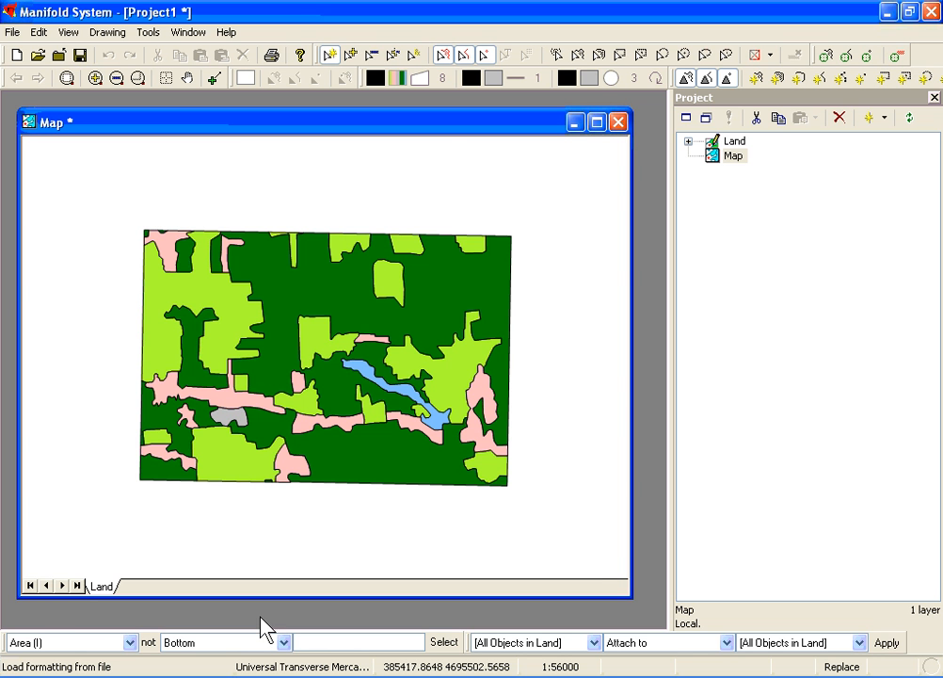
Switch to Microsoft Excel and open the workbook fieldcheckwgs84.xls from the Data folder.
key("super")
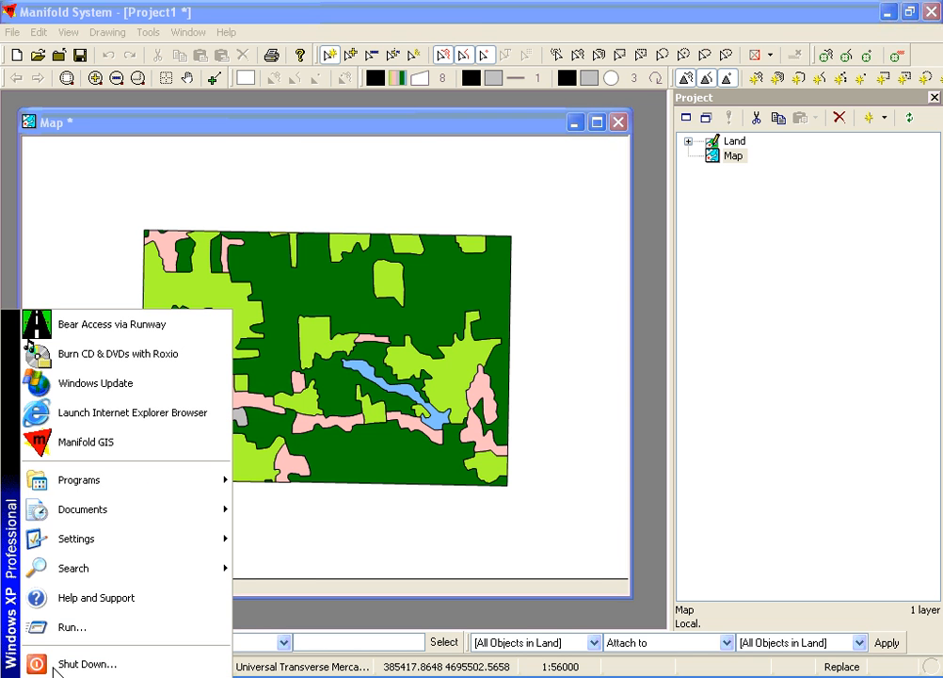
mouse_move(66, 485)
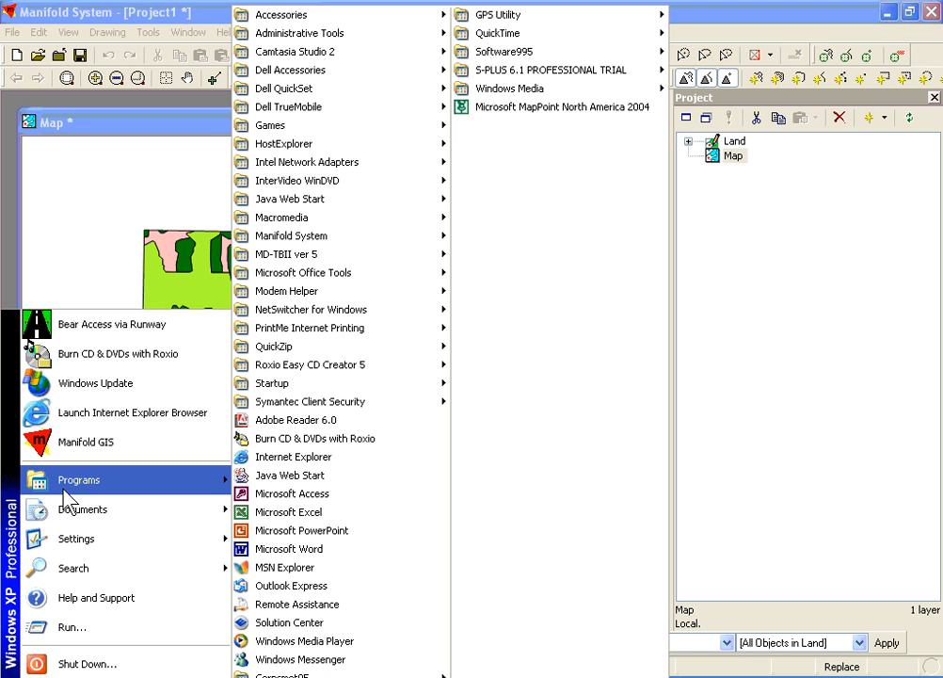
left_click(291, 510)
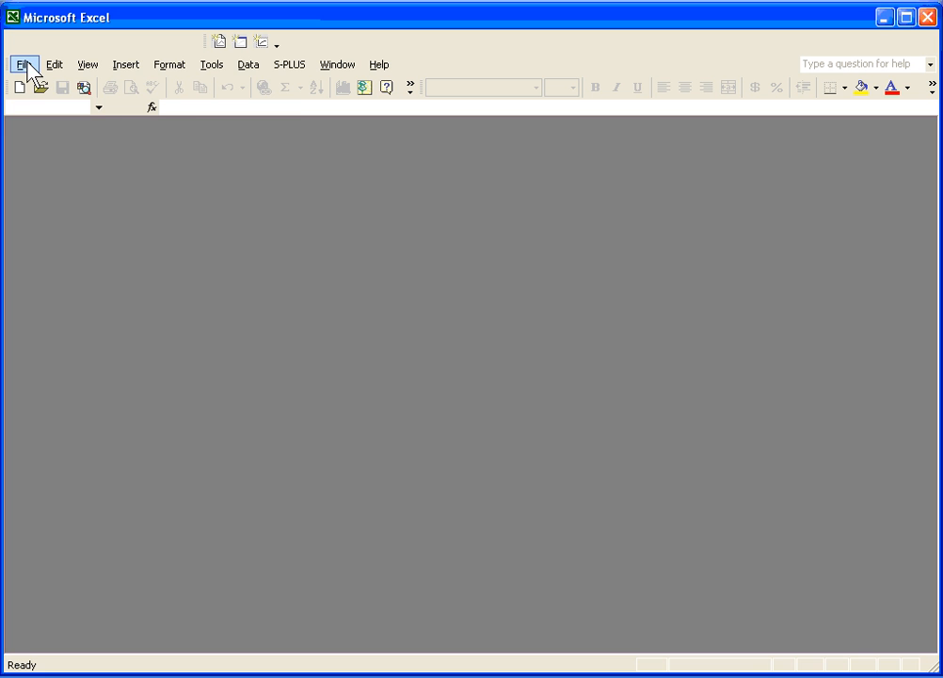
left_click(27, 64)
left_click(42, 86)
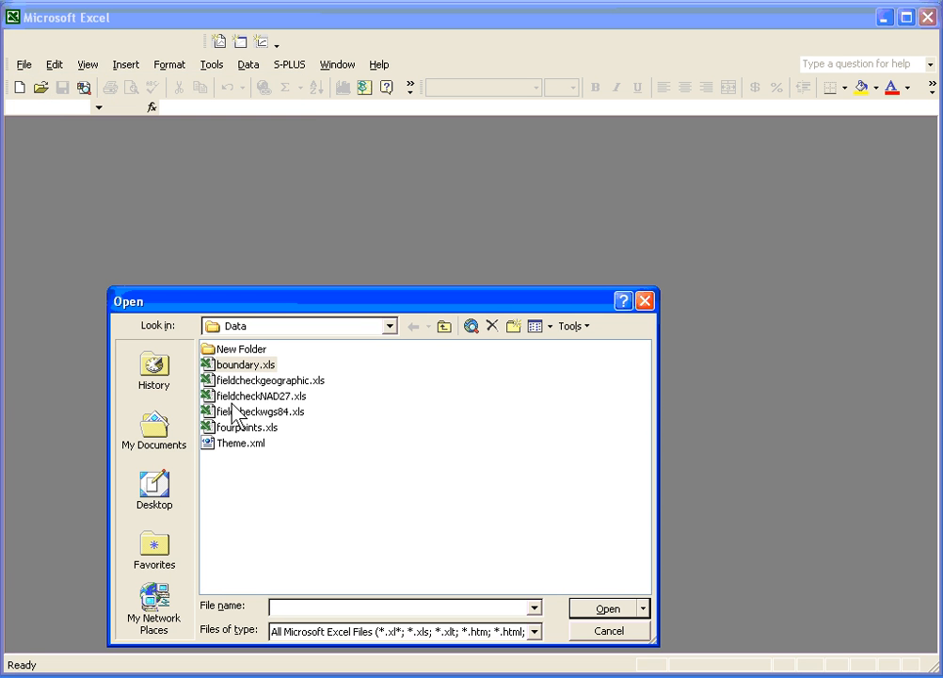
left_click(231, 414)
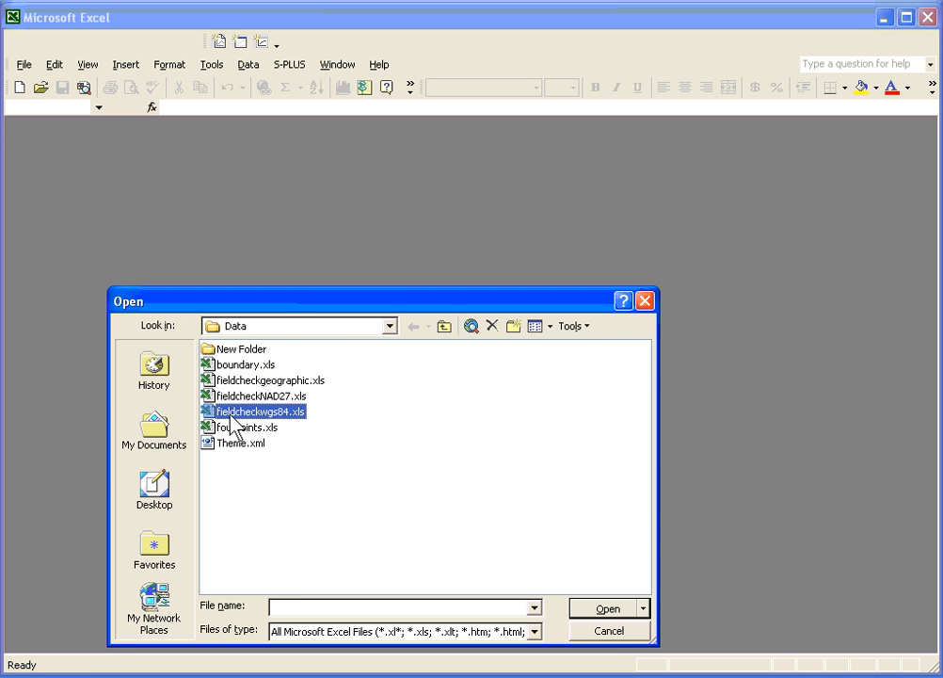
left_click(594, 612)
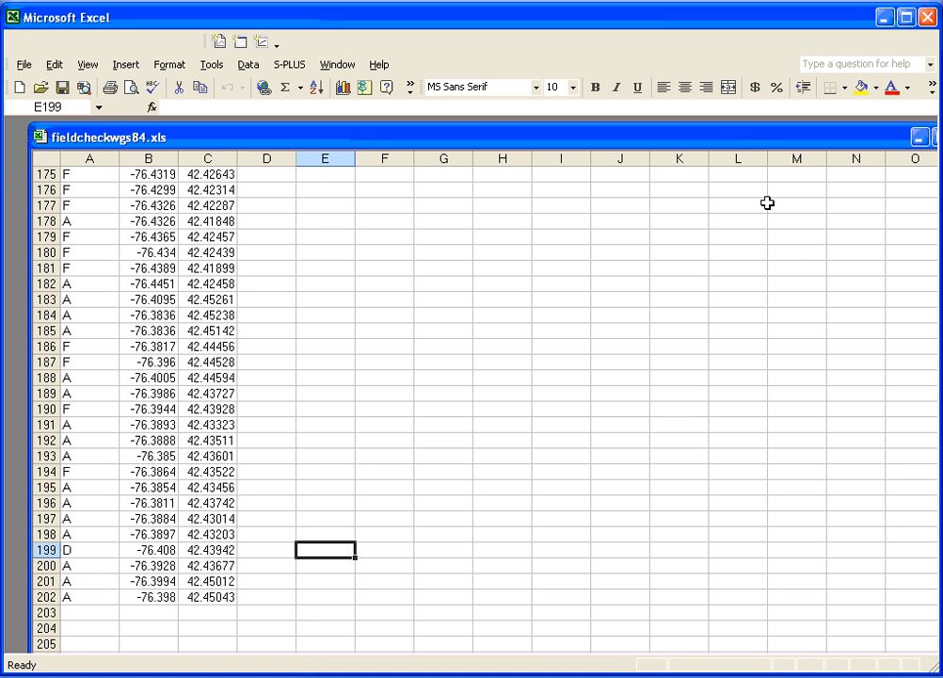
Examine the CODE, Longitude and Latitude columns of the field check worksheet from its first row.
left_click_drag(704, 132, 685, 129)
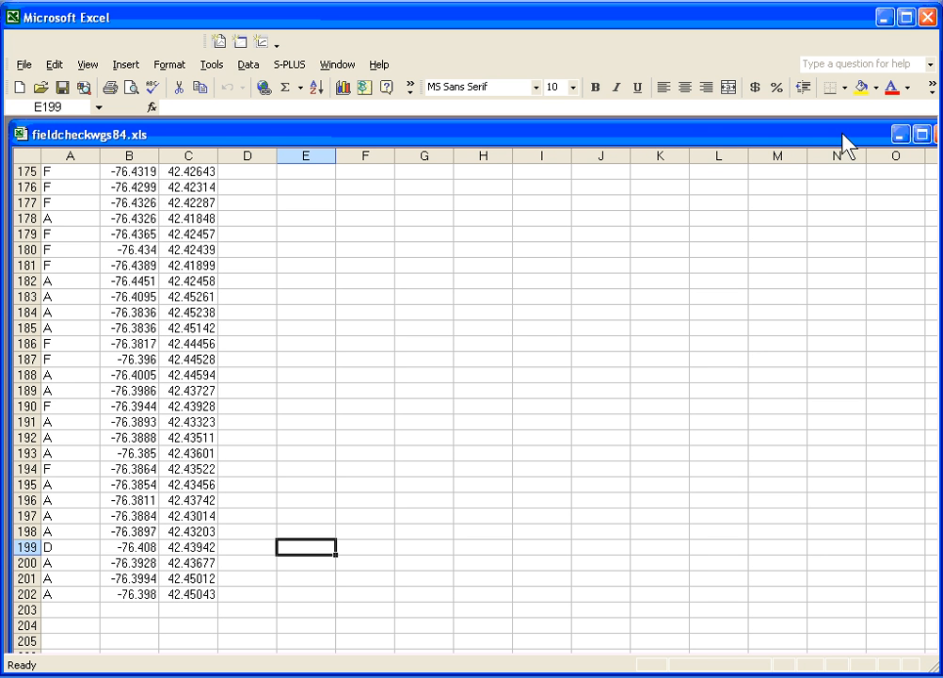
left_click_drag(851, 141, 824, 142)
left_click(920, 188)
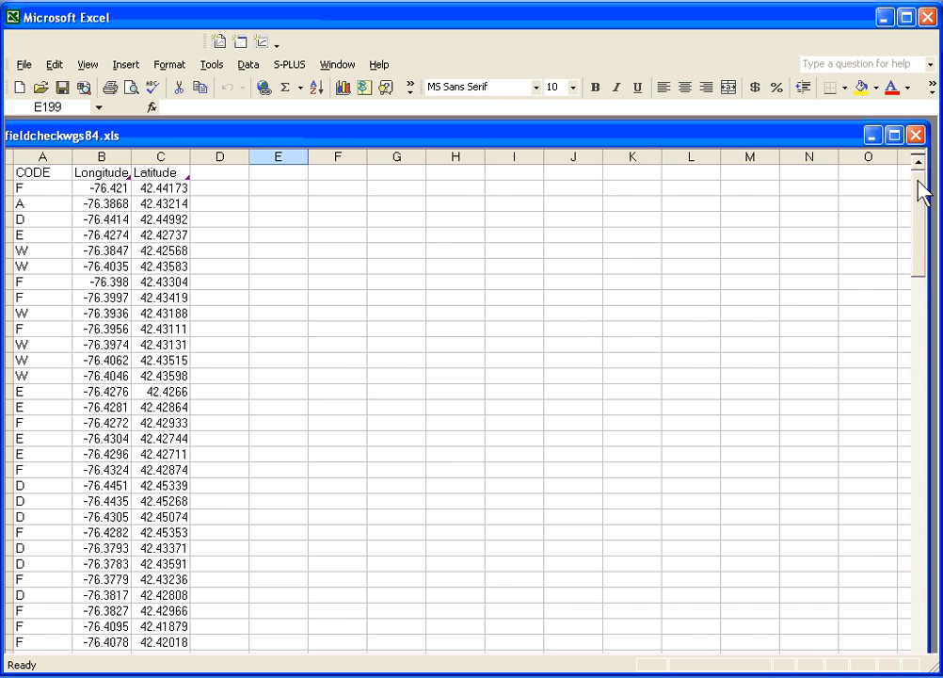
left_click_drag(132, 138, 149, 138)
left_click(58, 156)
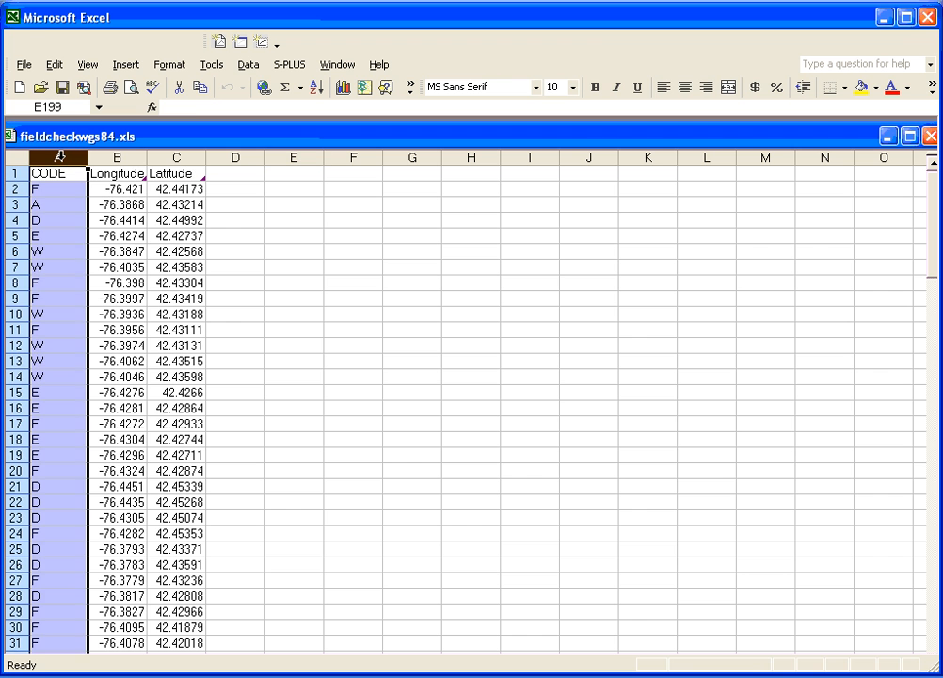
left_click(101, 156)
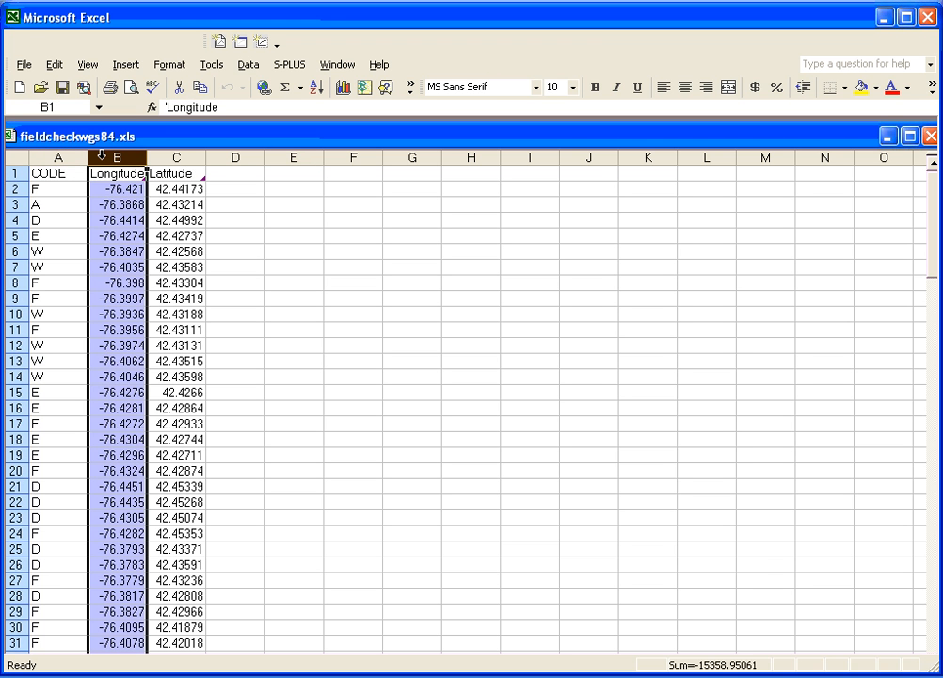
left_click(167, 156)
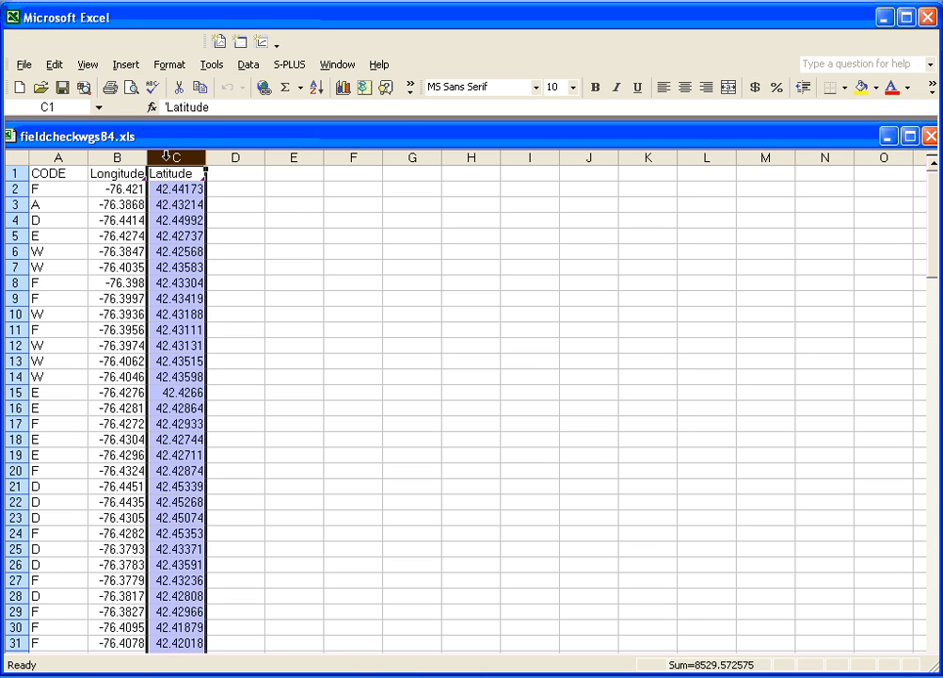
Switch back to Manifold System and import fieldcheckwgs84.xls as a drawing, using Longitude and Latitude as XY columns with latitude/longitude coordinates.
key("alt+Tab")
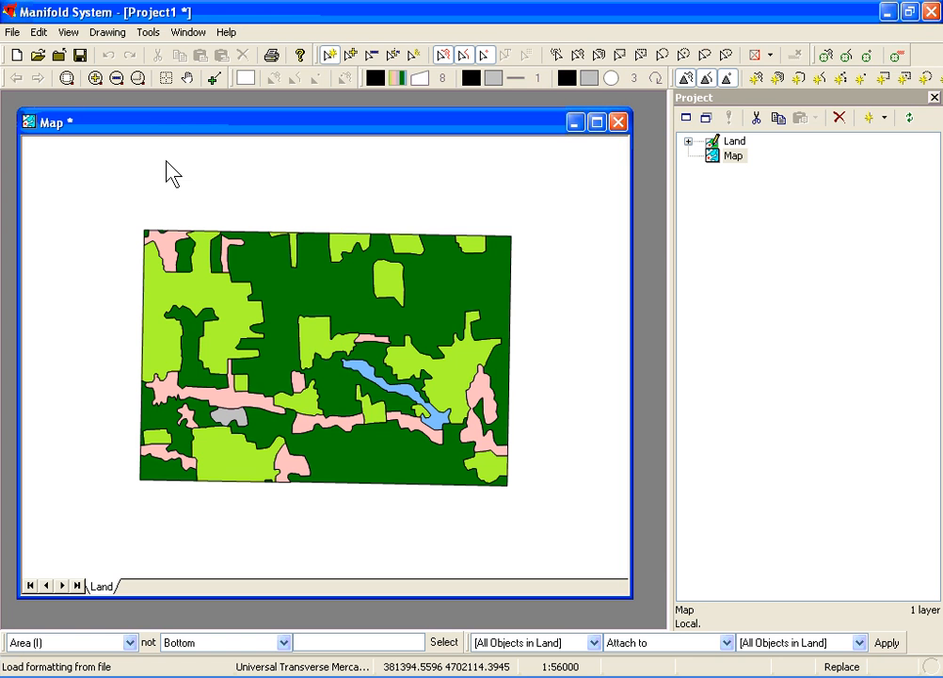
left_click(12, 32)
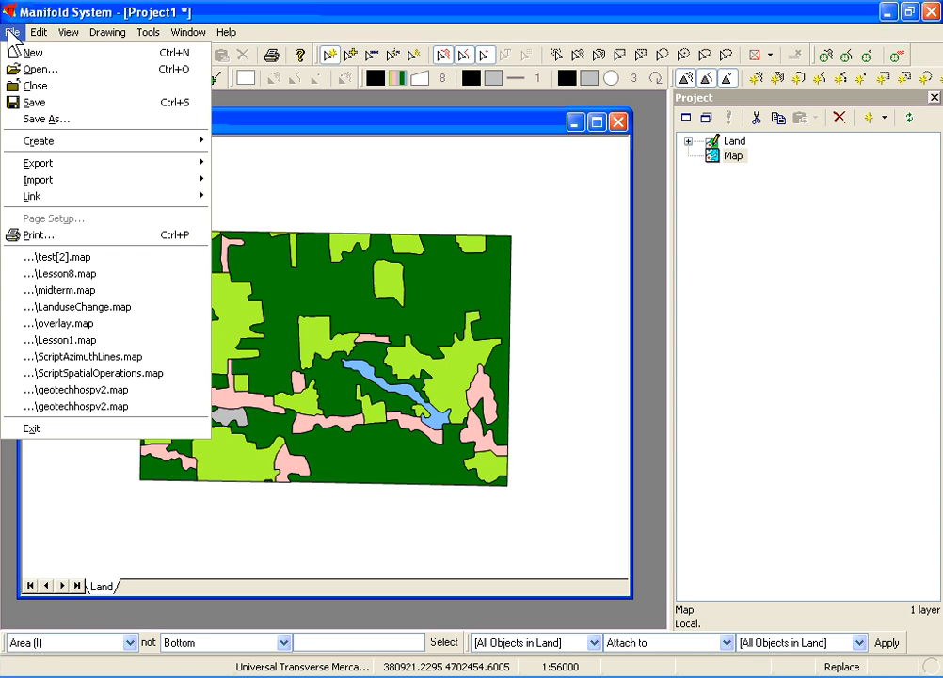
mouse_move(19, 183)
left_click(243, 197)
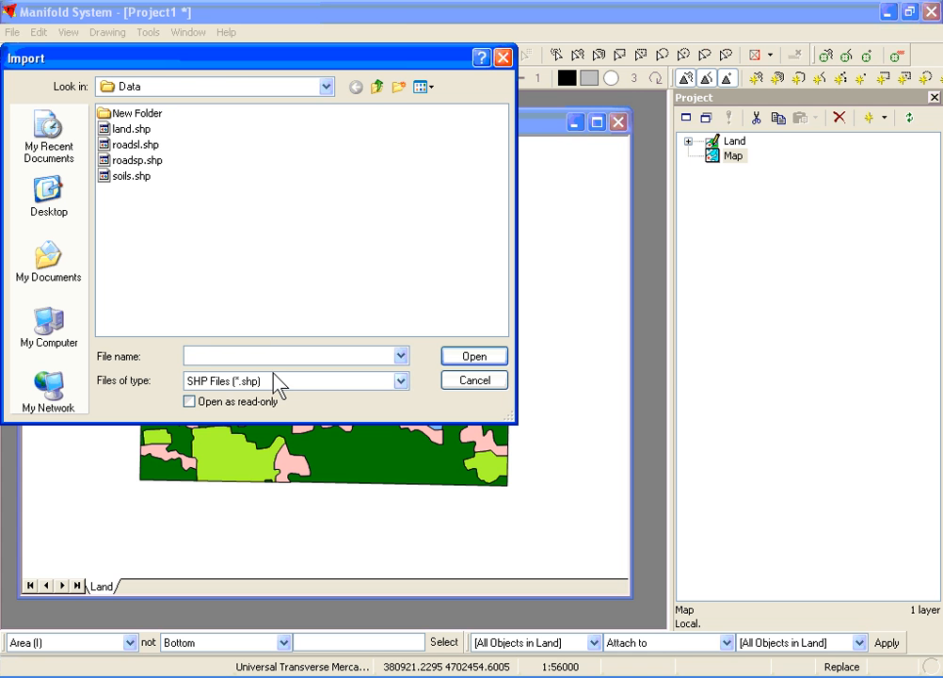
left_click(273, 381)
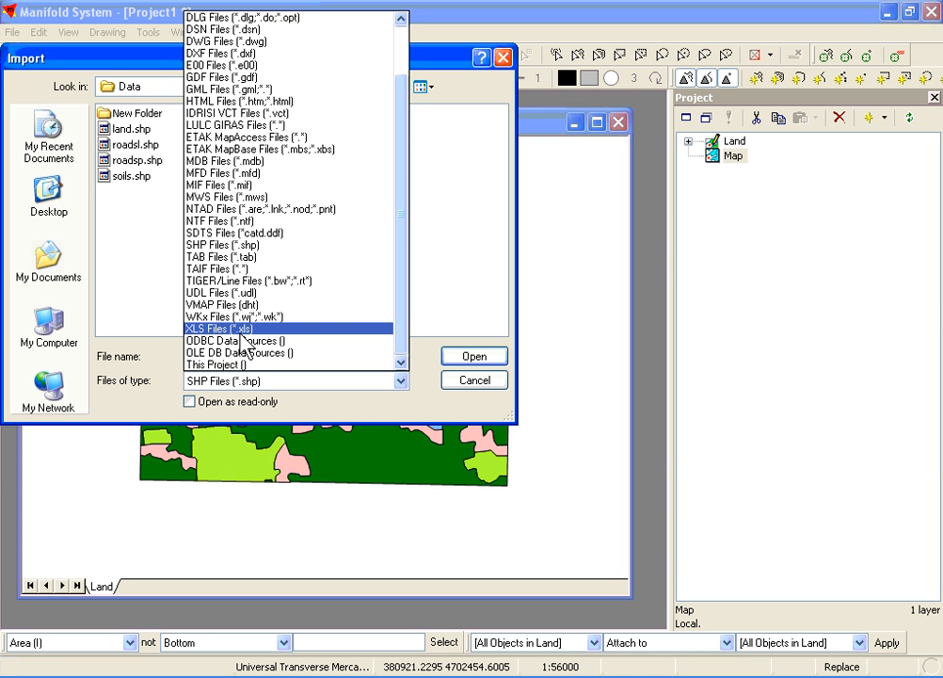
left_click(226, 329)
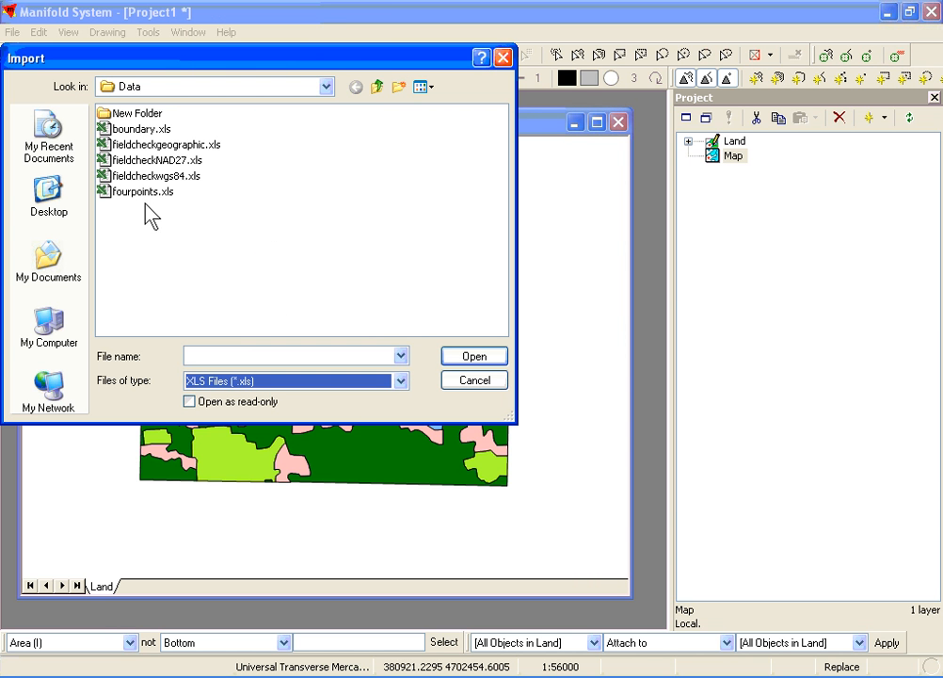
double_click(150, 178)
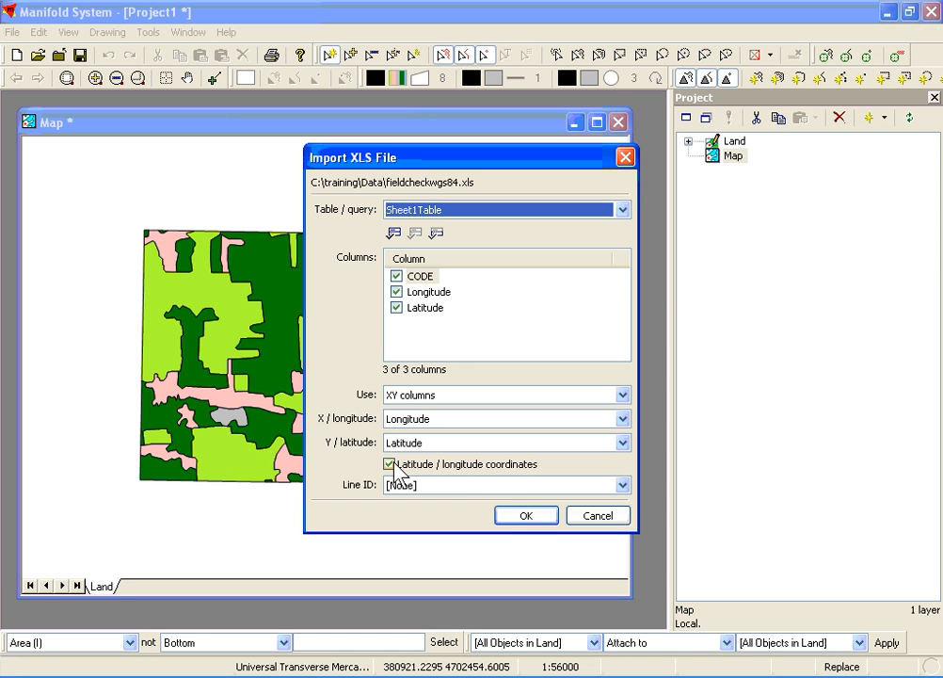
left_click(524, 516)
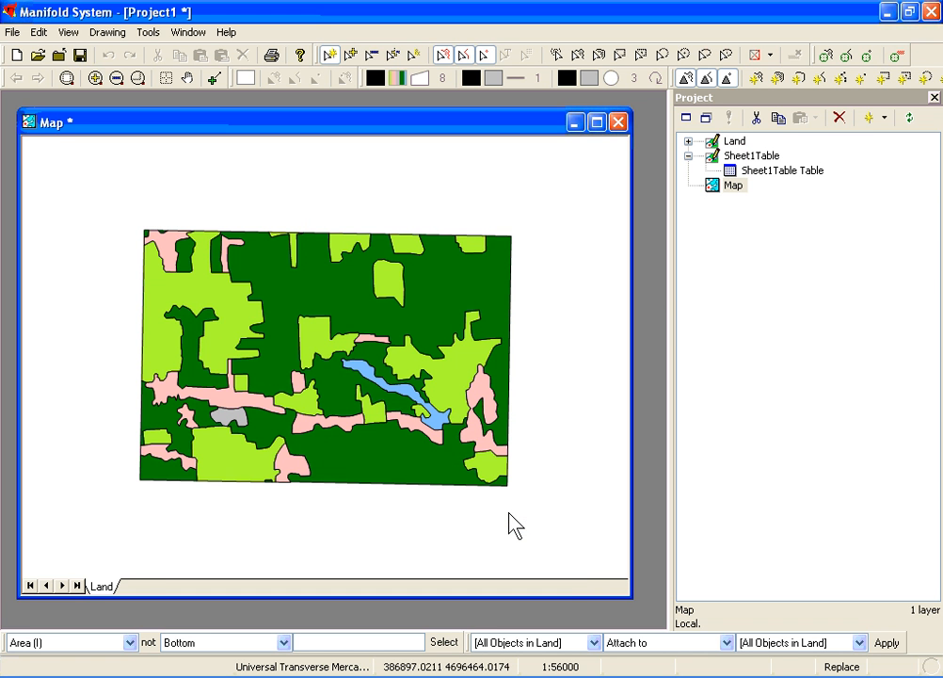
Rename the Sheet1Table drawing and its dependent components to GPS and add it to the map as a layer above Land.
left_click(716, 164)
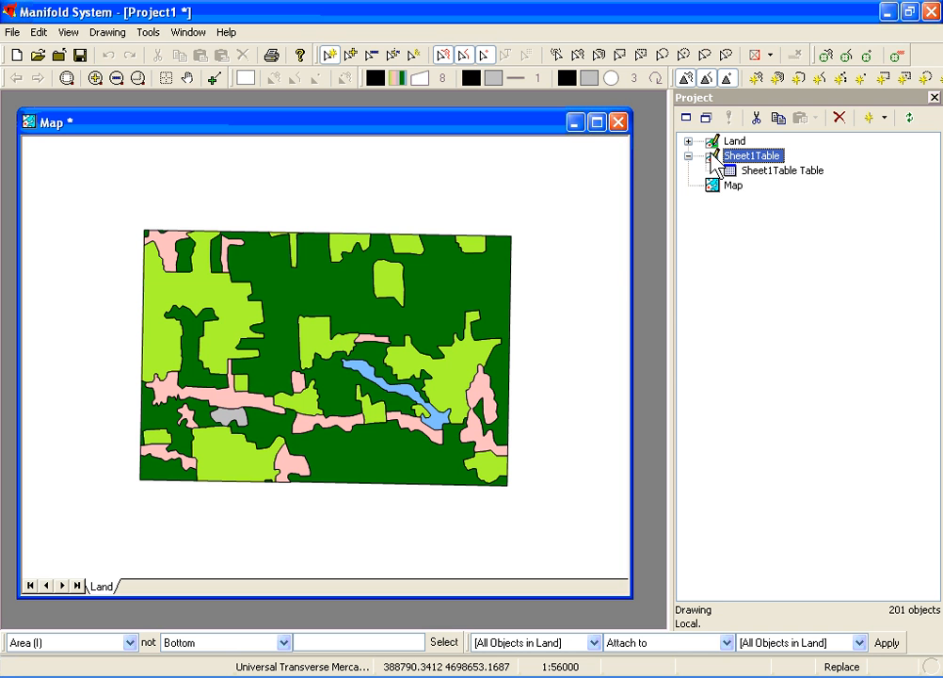
right_click(715, 164)
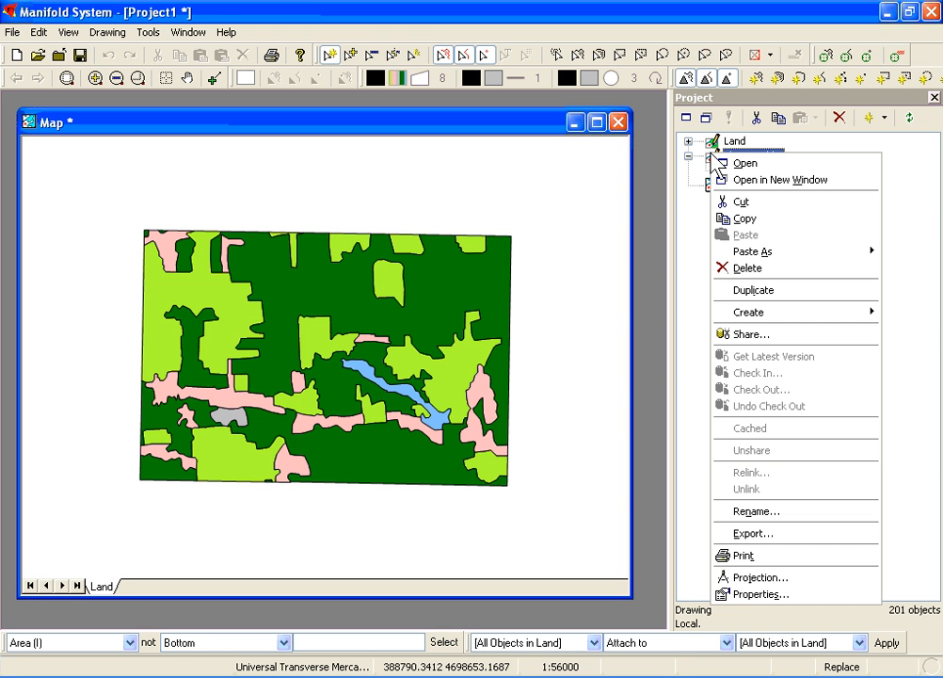
left_click(754, 511)
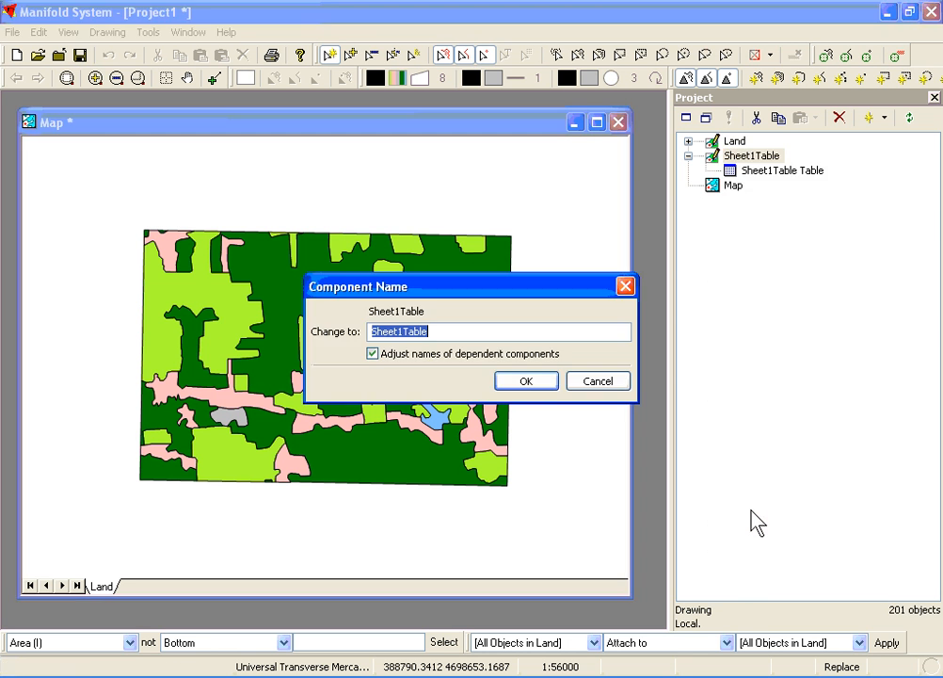
type("GPS")
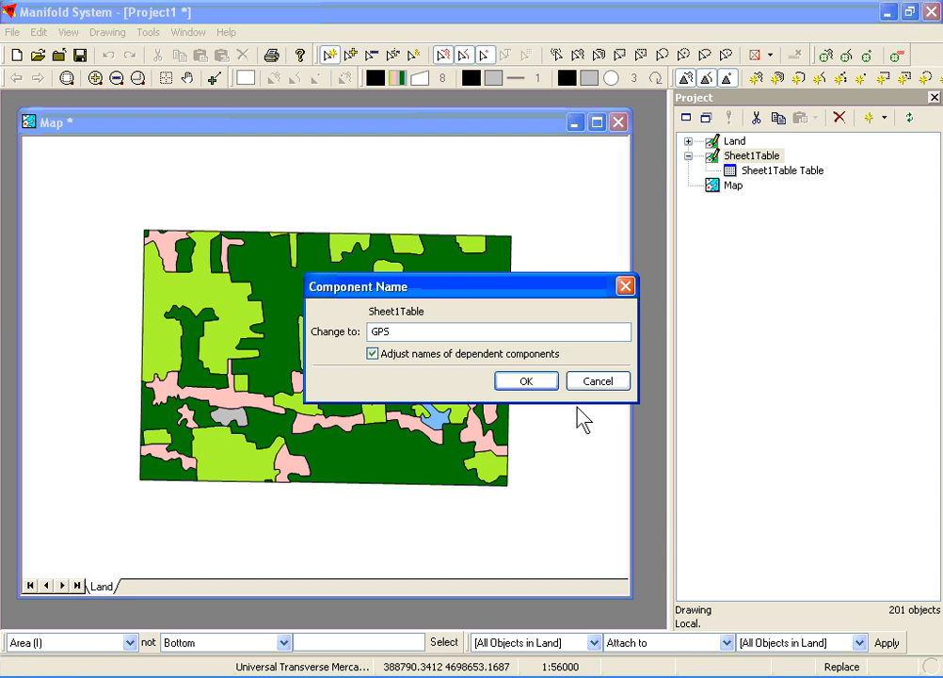
left_click(540, 375)
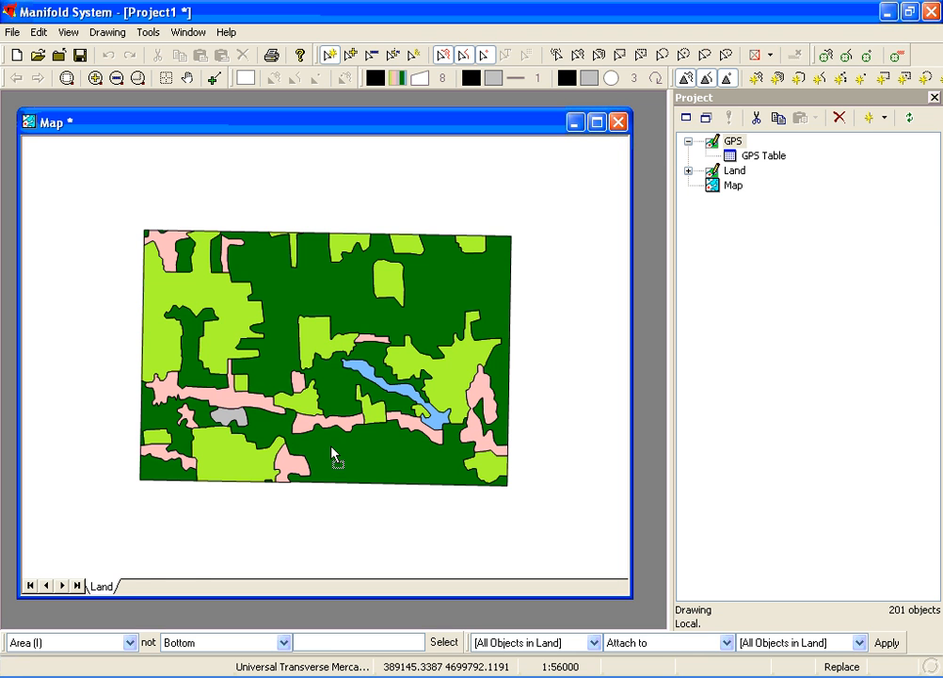
left_click_drag(189, 565, 116, 577)
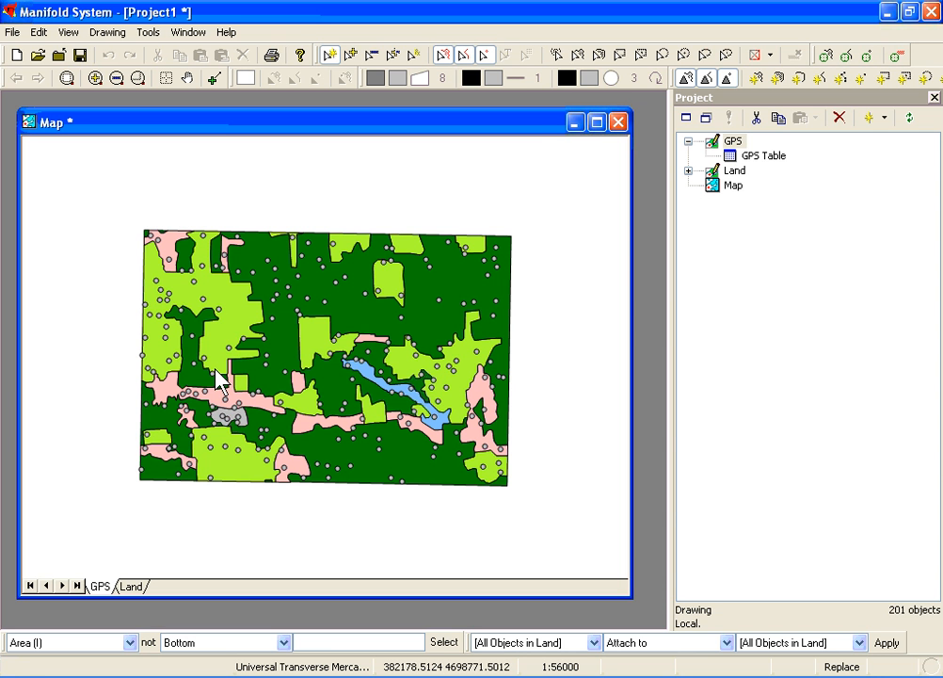
Theme the GPS points' background colour by unique CODE values, using the formatting loaded from Theme.xml.
left_click(588, 78)
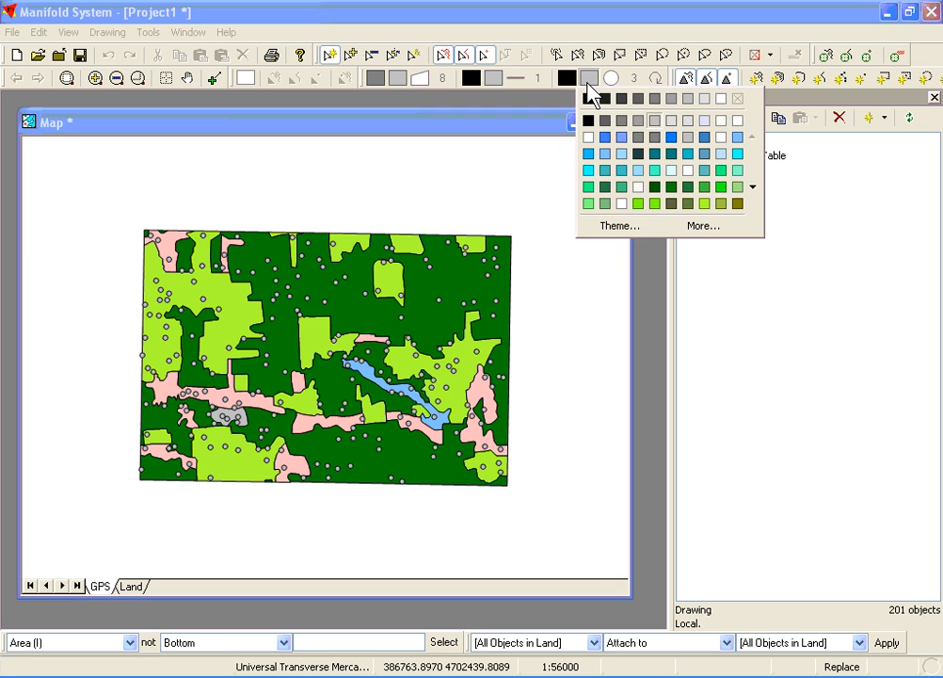
left_click(614, 226)
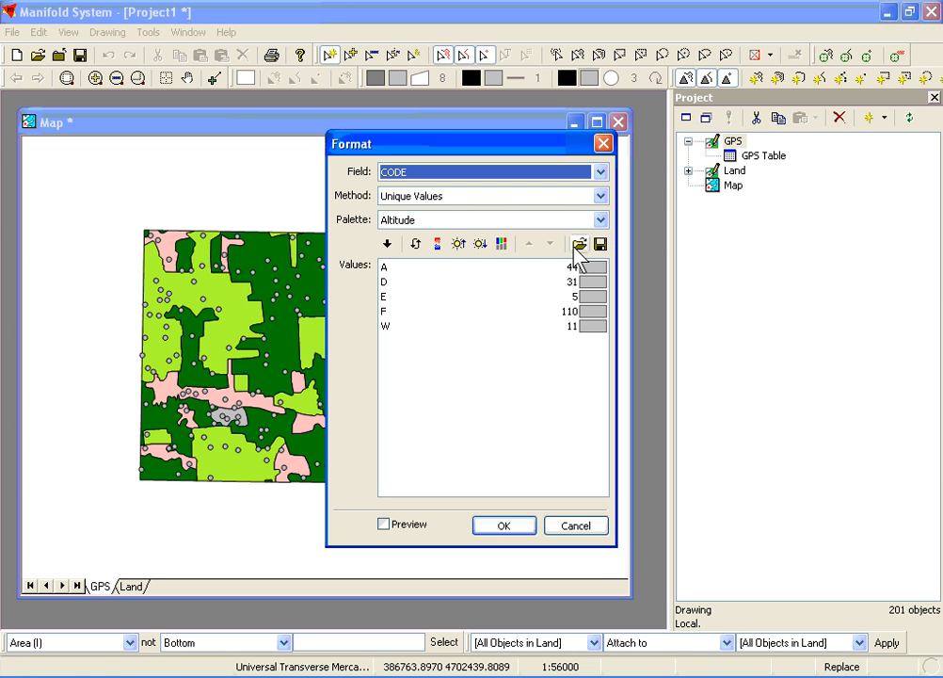
left_click(578, 247)
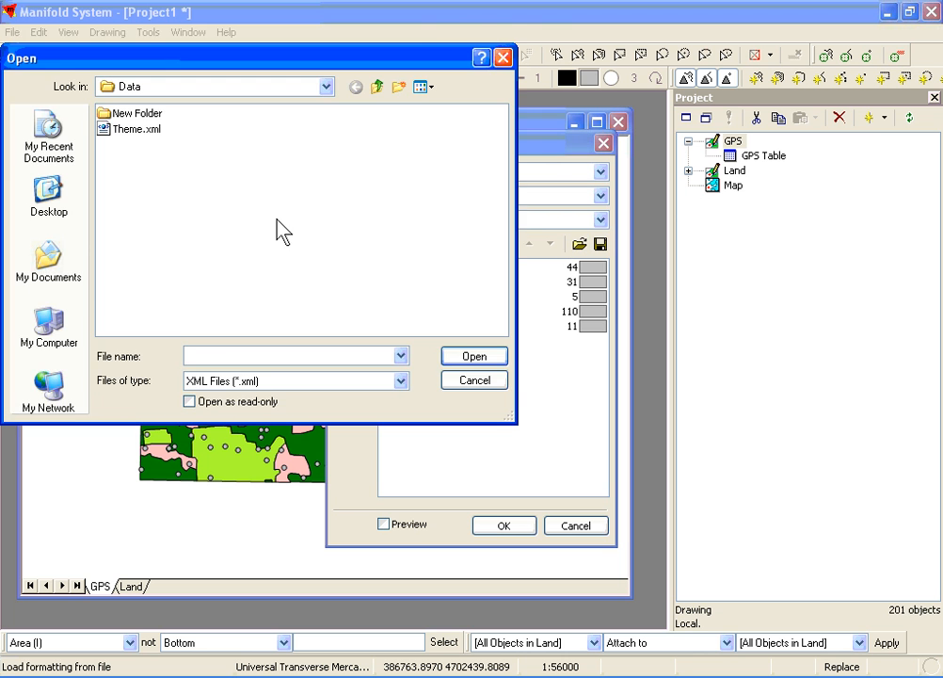
double_click(124, 132)
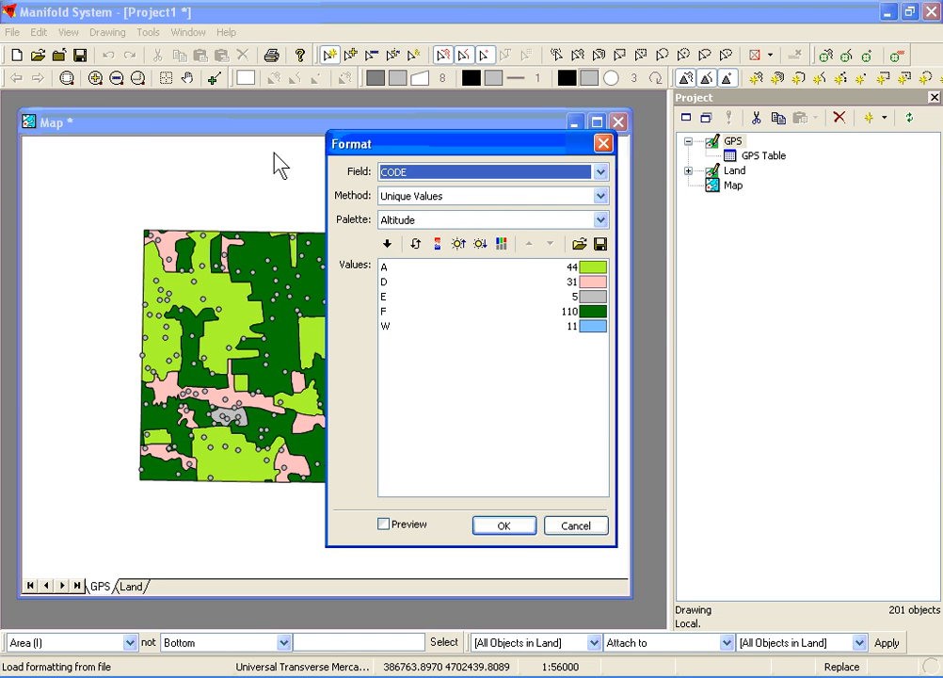
left_click(504, 526)
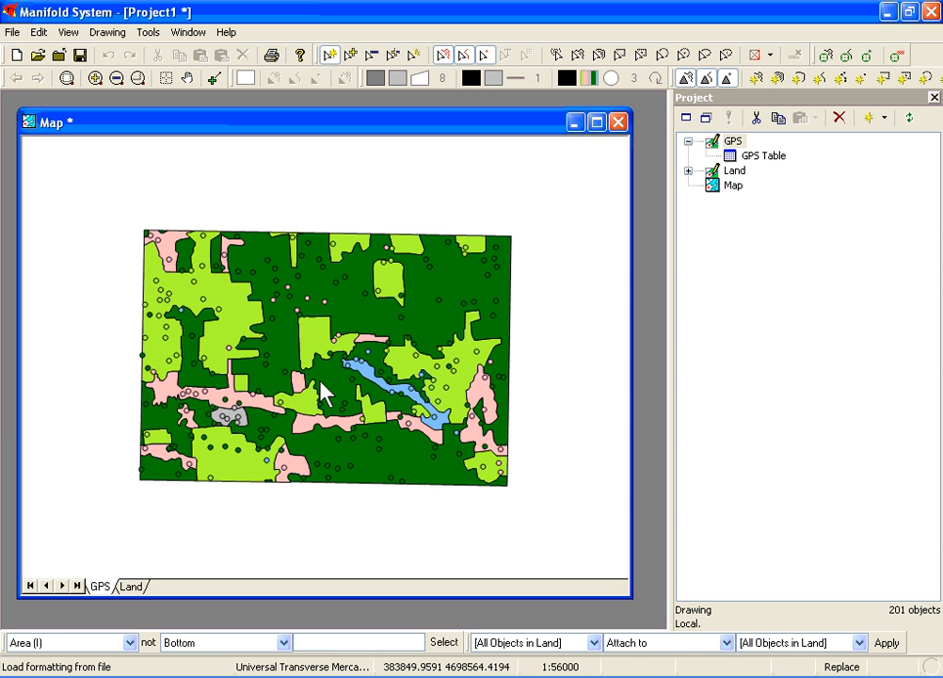
Create and run a query with TRANSFORM count(*) on land.lc, pivoted by code, for GPS points contained in land areas, and close its result table.
left_click(885, 119)
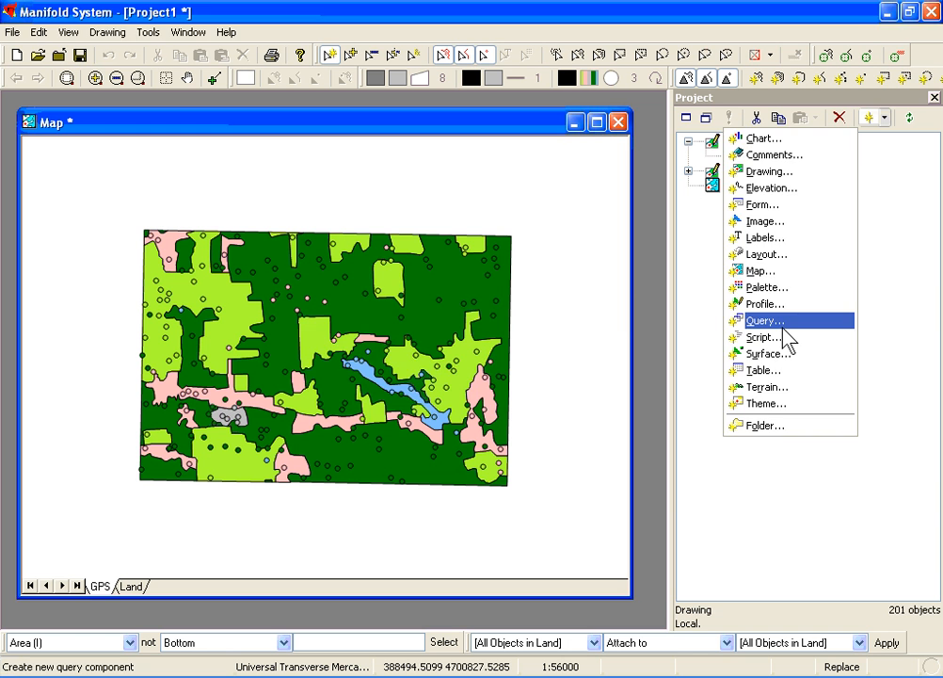
left_click(782, 324)
left_click(523, 395)
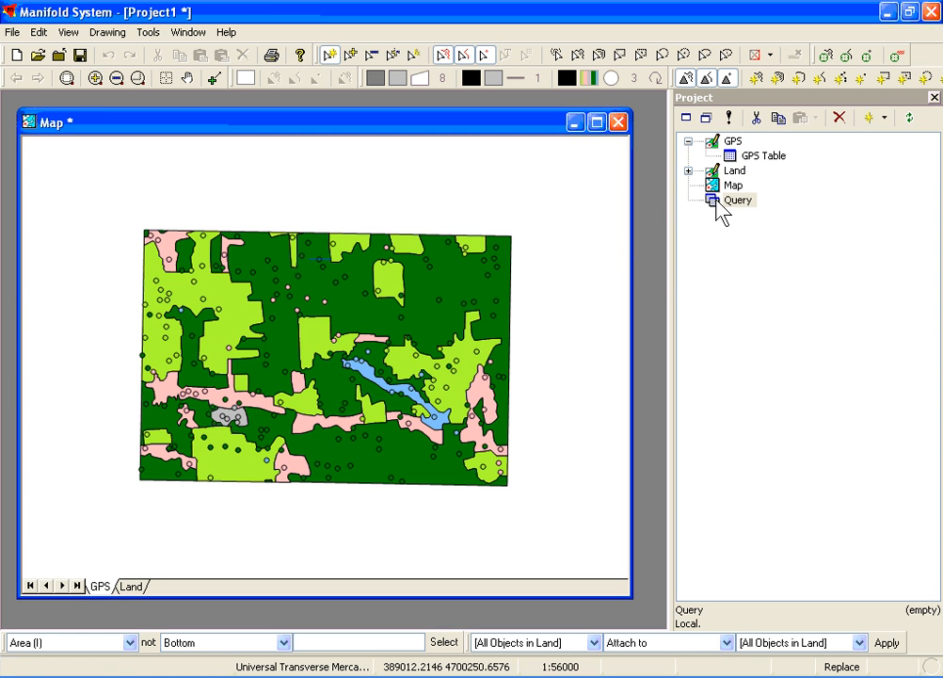
double_click(718, 201)
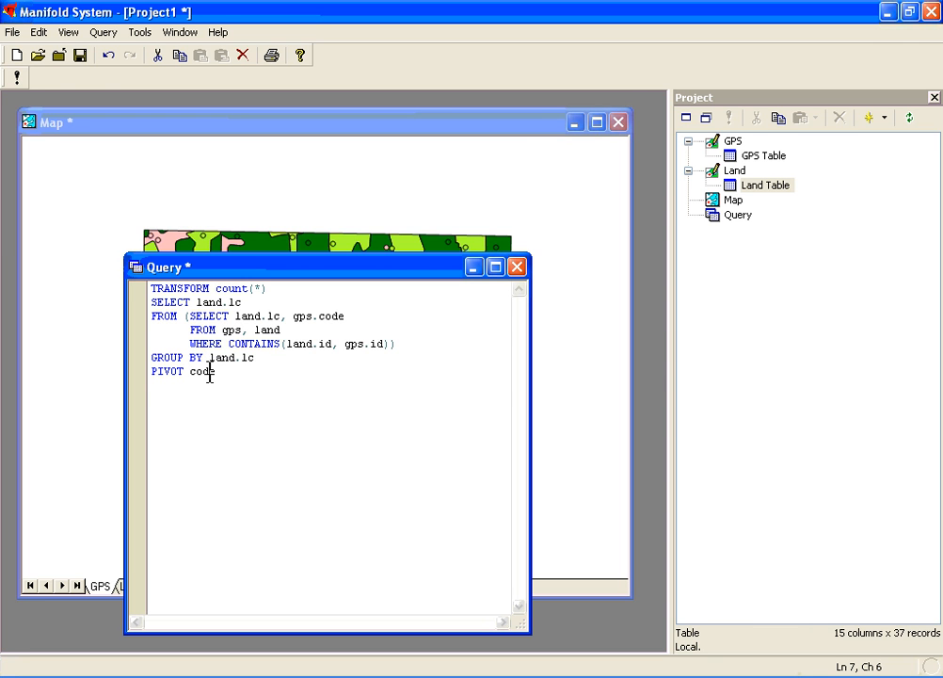
left_click(16, 79)
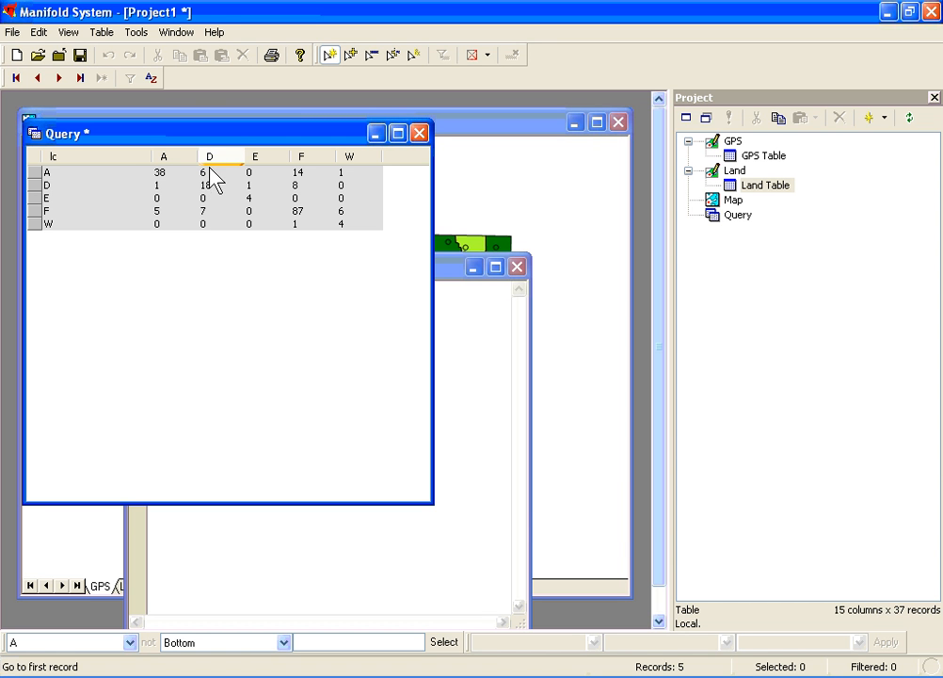
left_click(419, 135)
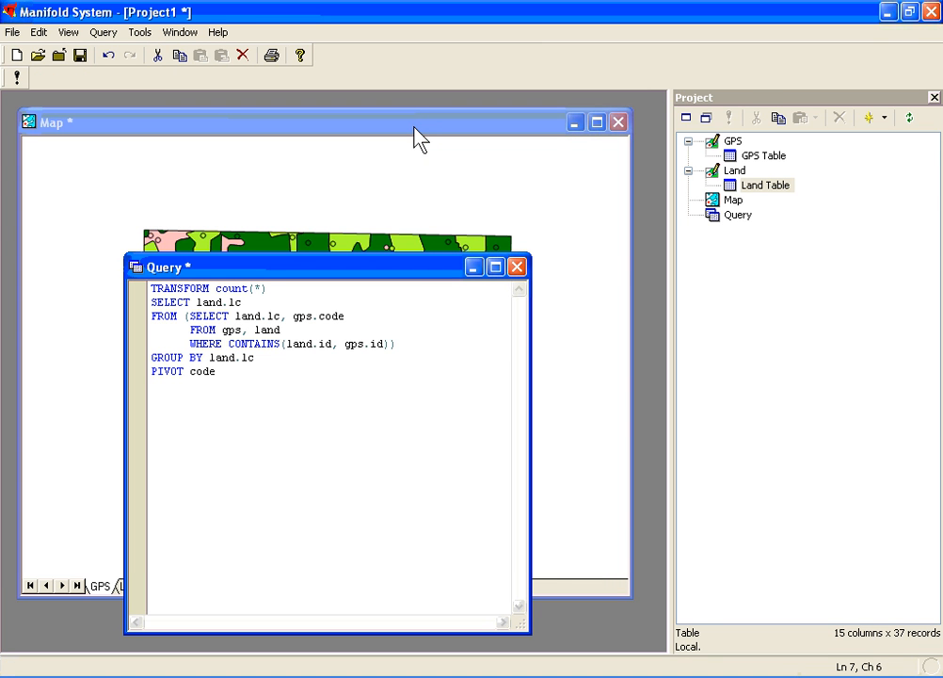
Create a second query component with the default name and open it for editing.
left_click(885, 118)
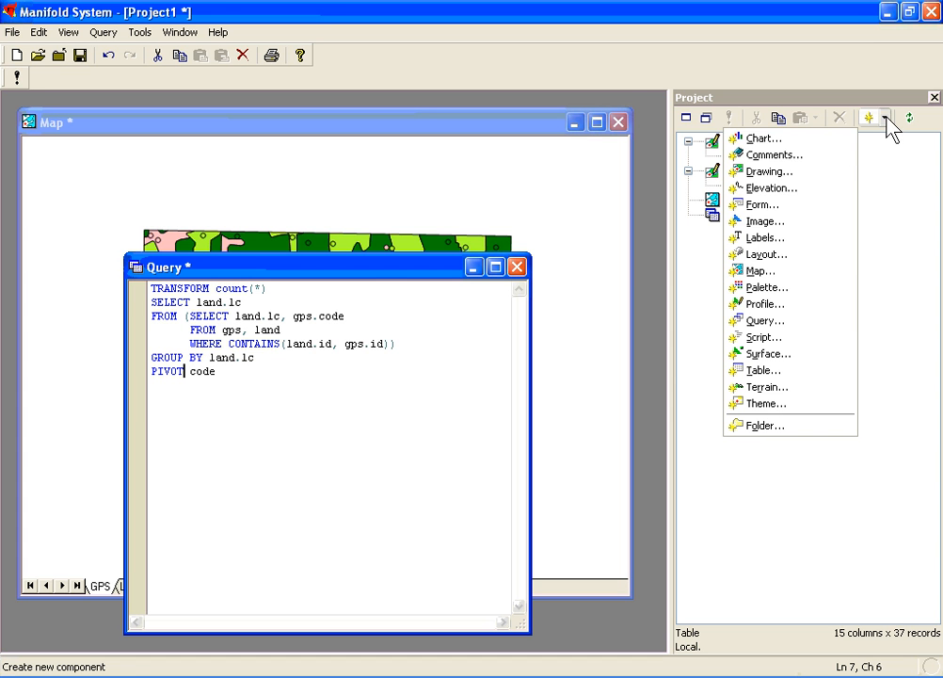
left_click(788, 322)
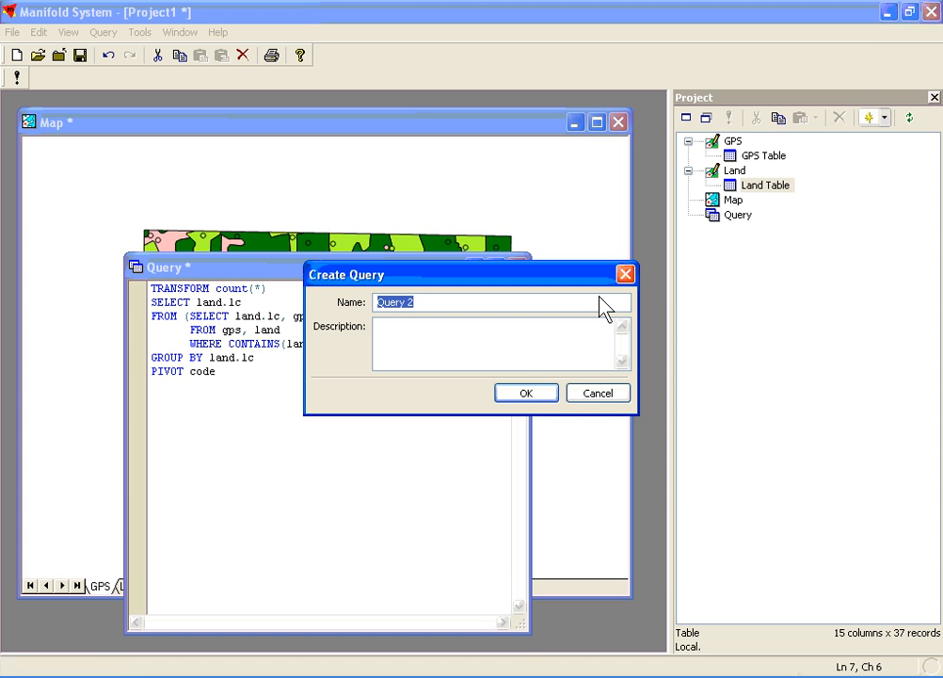
left_click(537, 395)
double_click(722, 232)
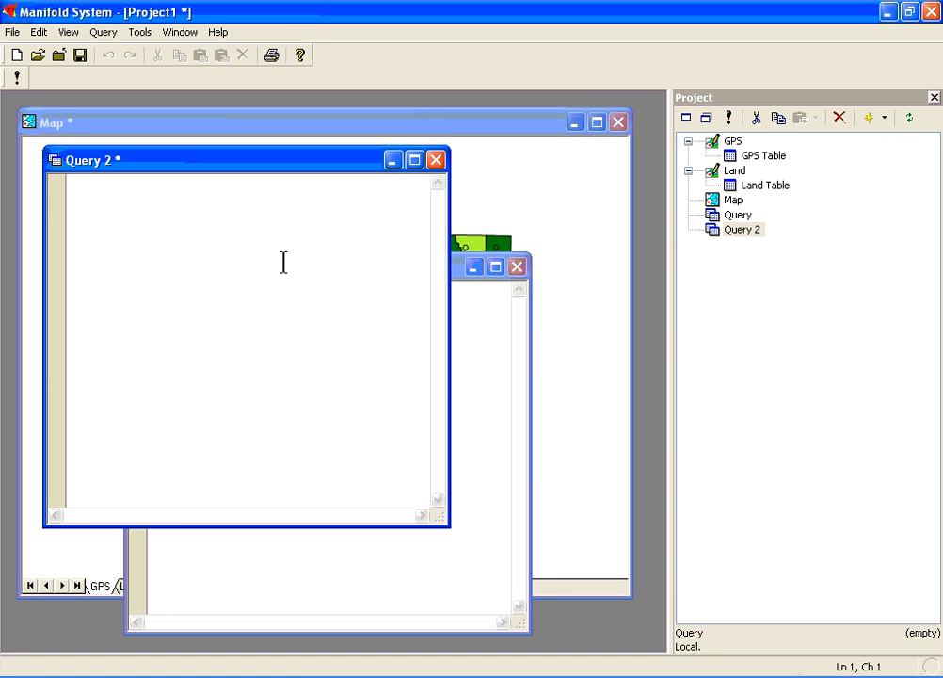
Write "select * into acctable from query" in the second query and run it to store the cross-tabulation as a table.
type("select *")
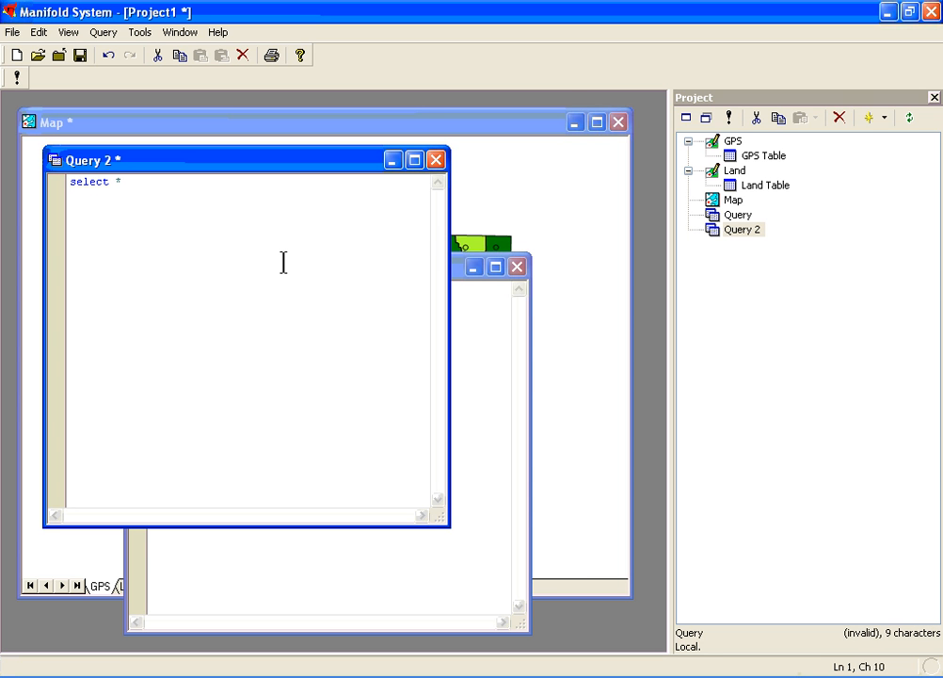
type(" into ac")
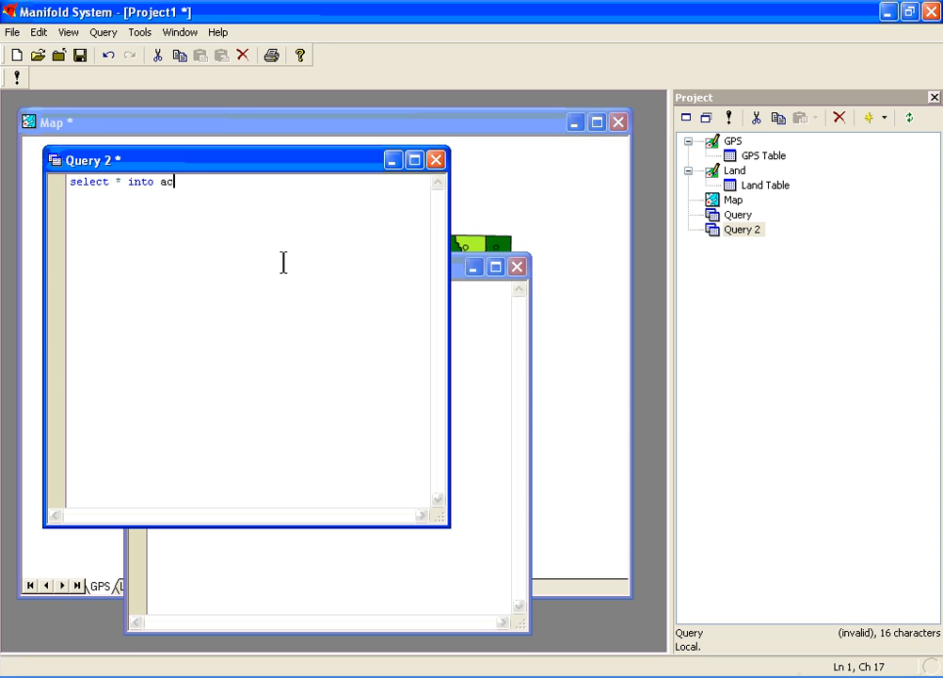
type("ctable from query")
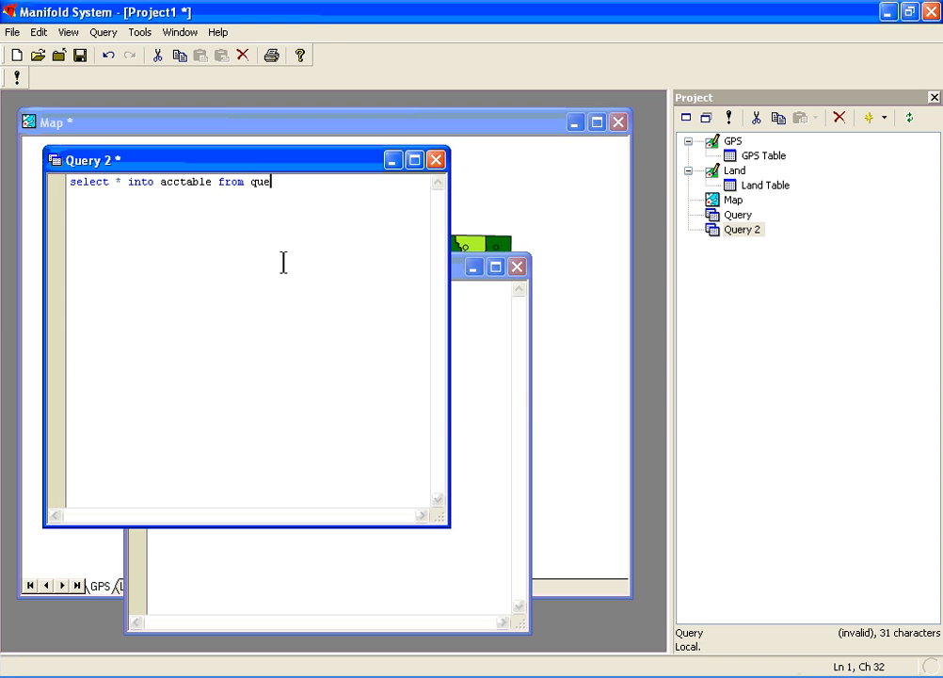
left_click(16, 79)
left_click(427, 400)
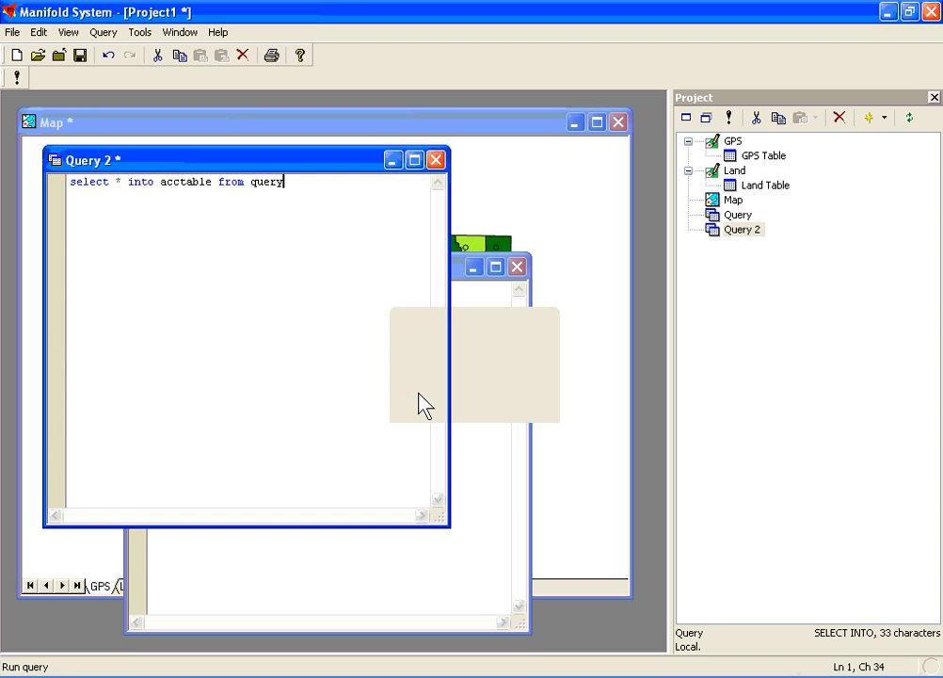
Open the acctable table, select all its records and copy them.
double_click(727, 247)
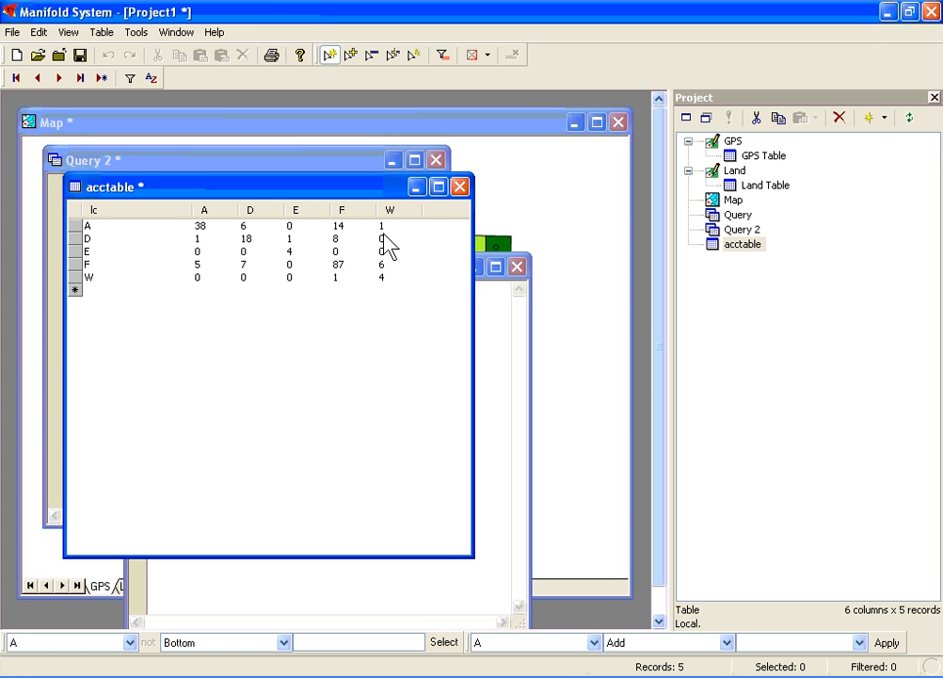
left_click(38, 33)
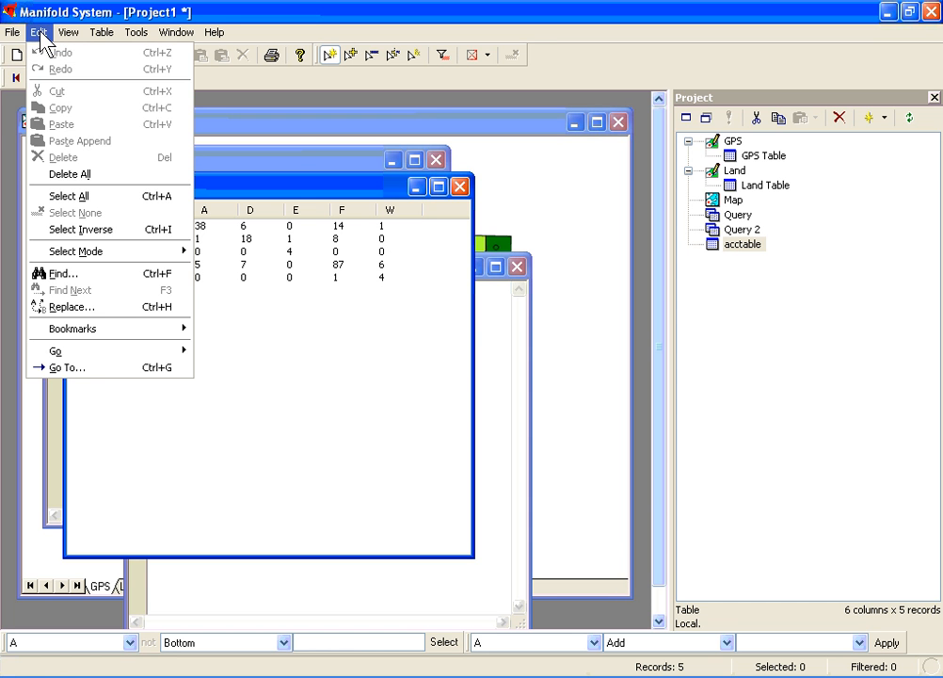
left_click(62, 196)
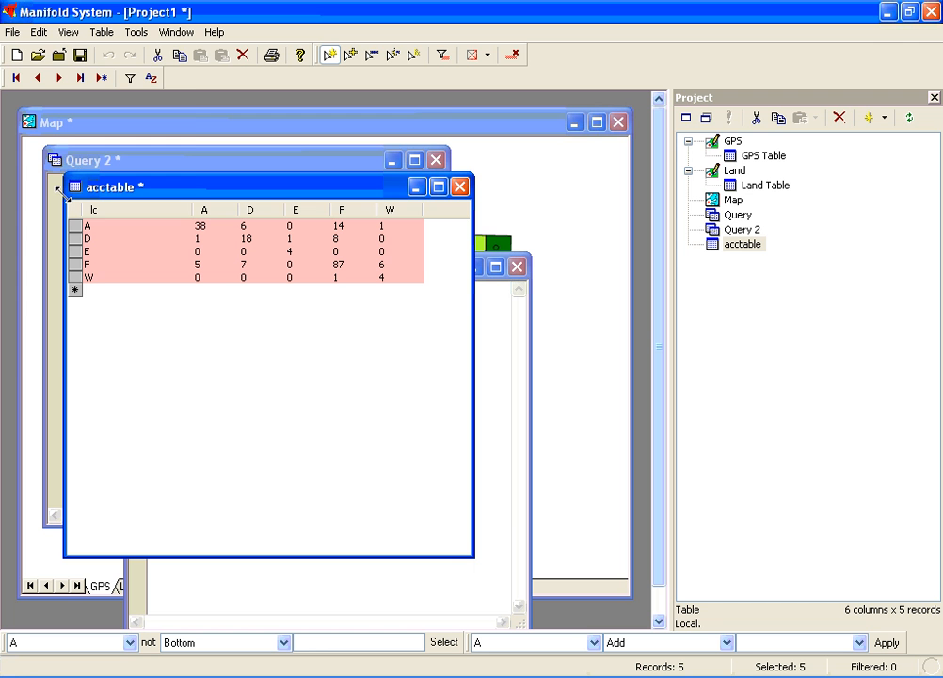
left_click(38, 33)
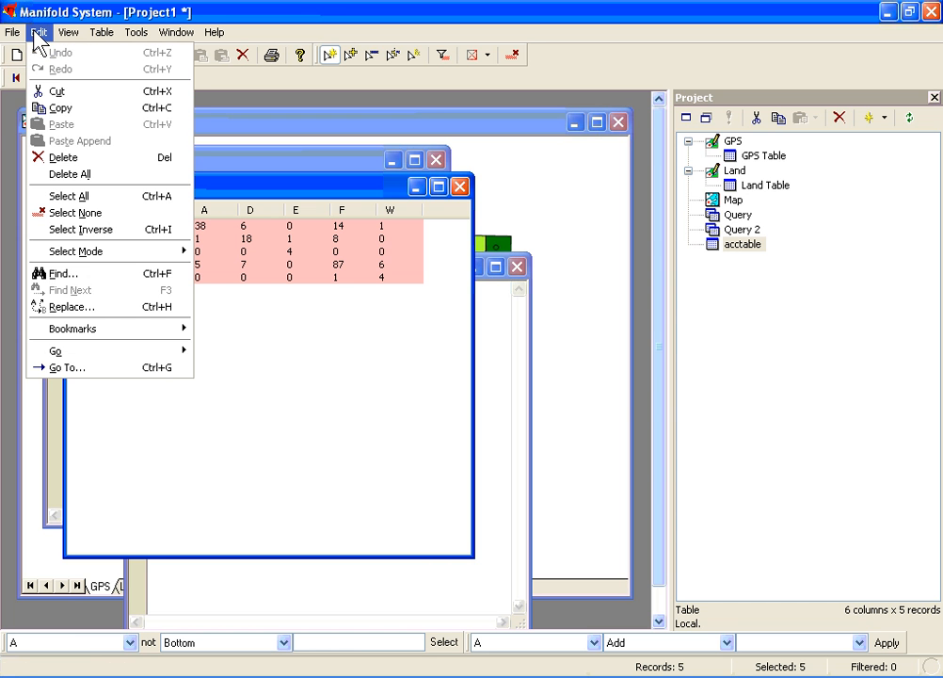
left_click(49, 109)
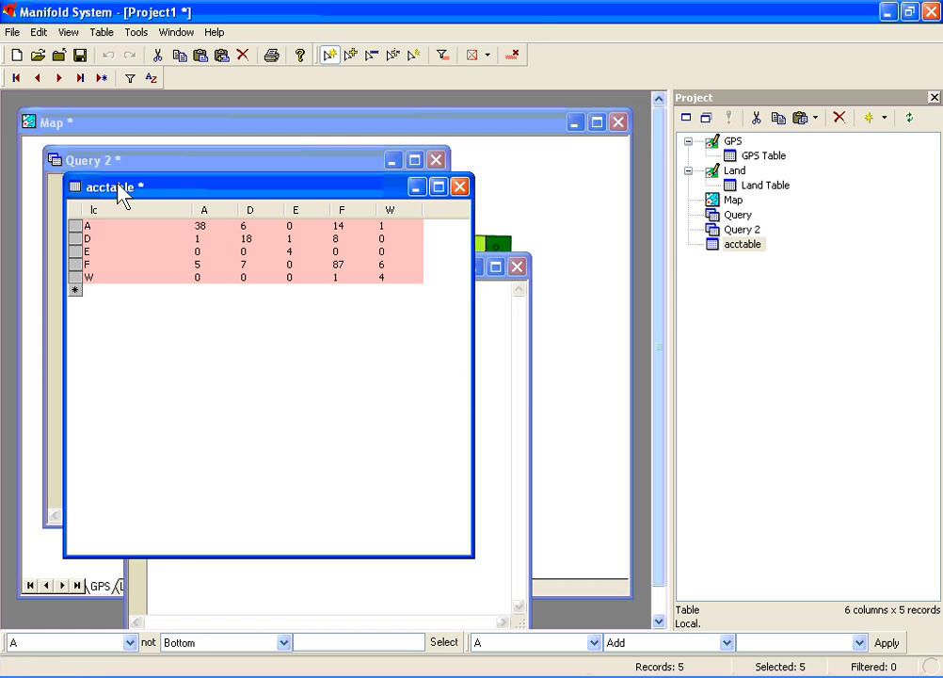
Switch to Microsoft Excel, create a blank workbook and paste the copied table at cell A1.
key("alt+Tab")
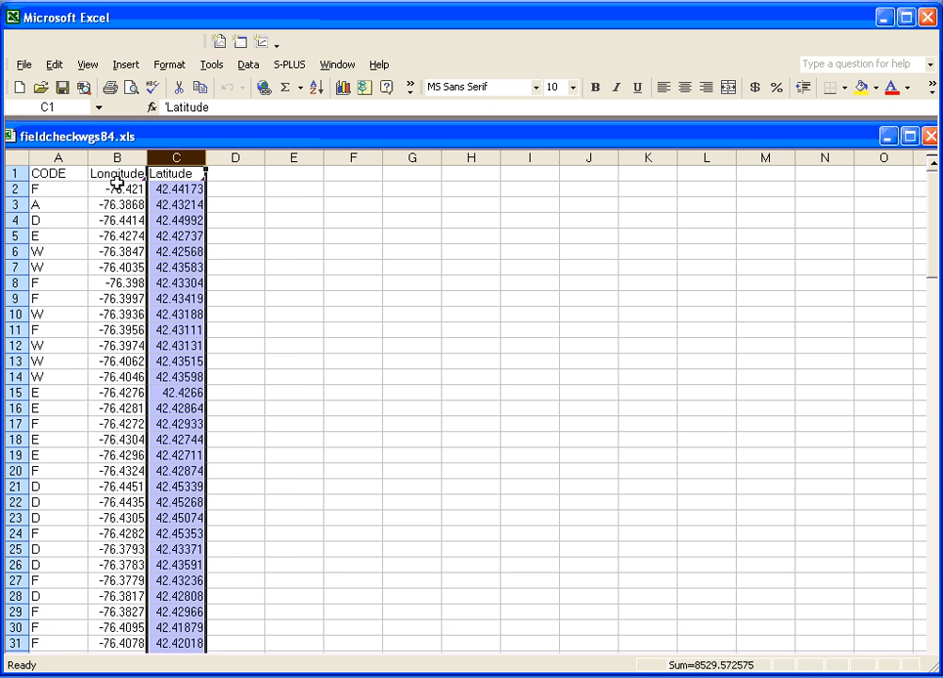
left_click(19, 87)
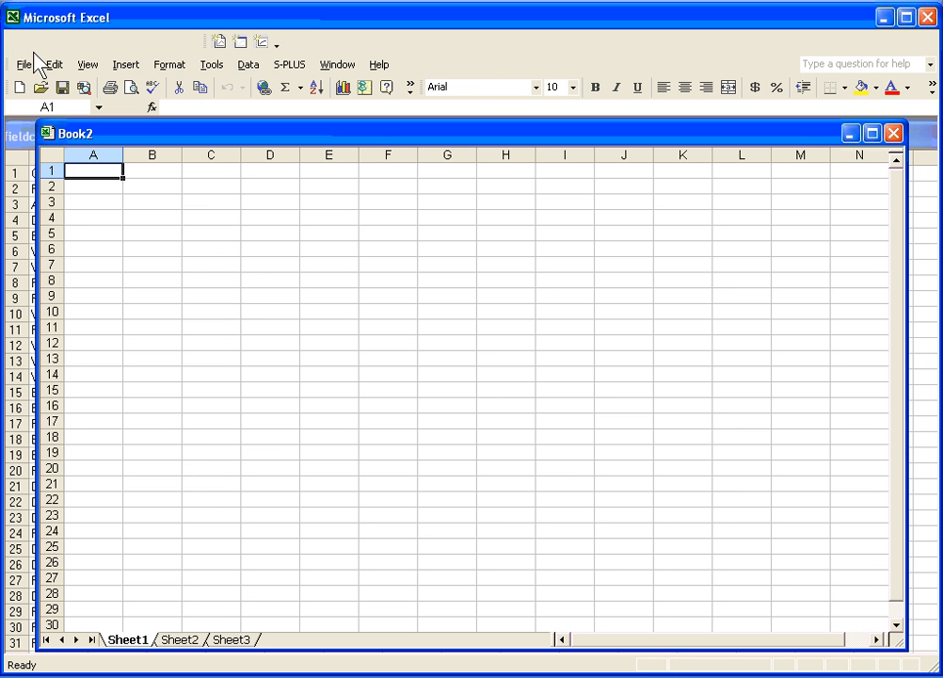
left_click(49, 65)
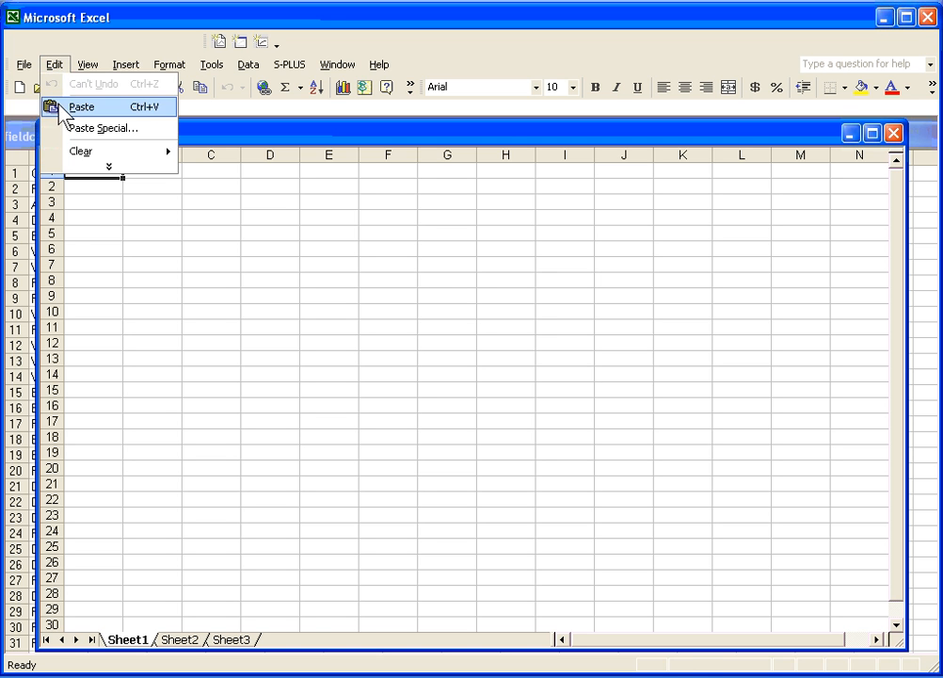
left_click(57, 106)
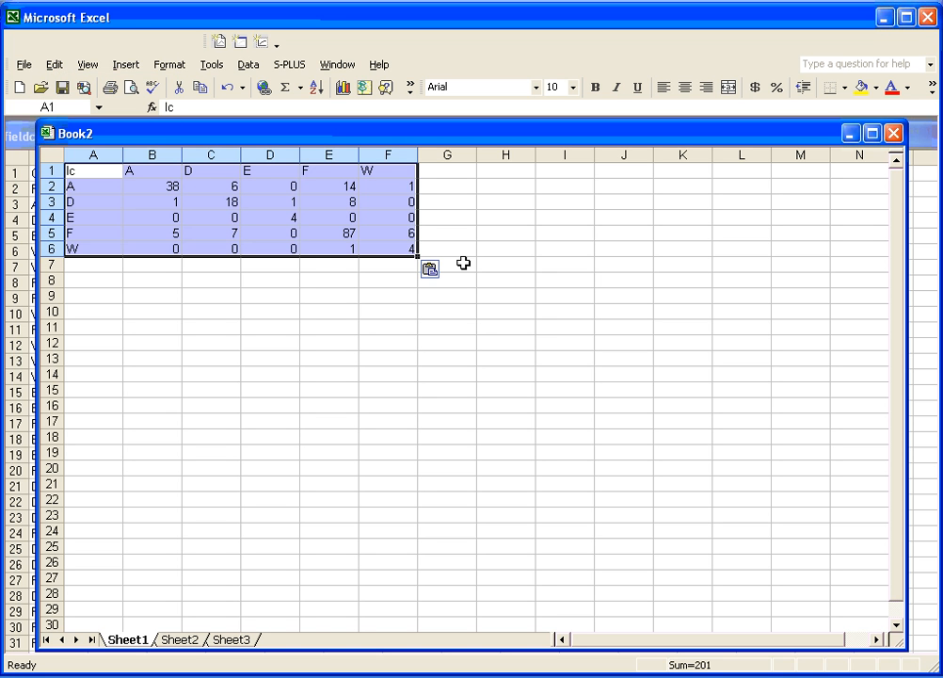
Sum the matrix's diagonal in cell G7 with the formula =B2+C3+D4+E5+F6.
left_click(463, 265)
type("=")
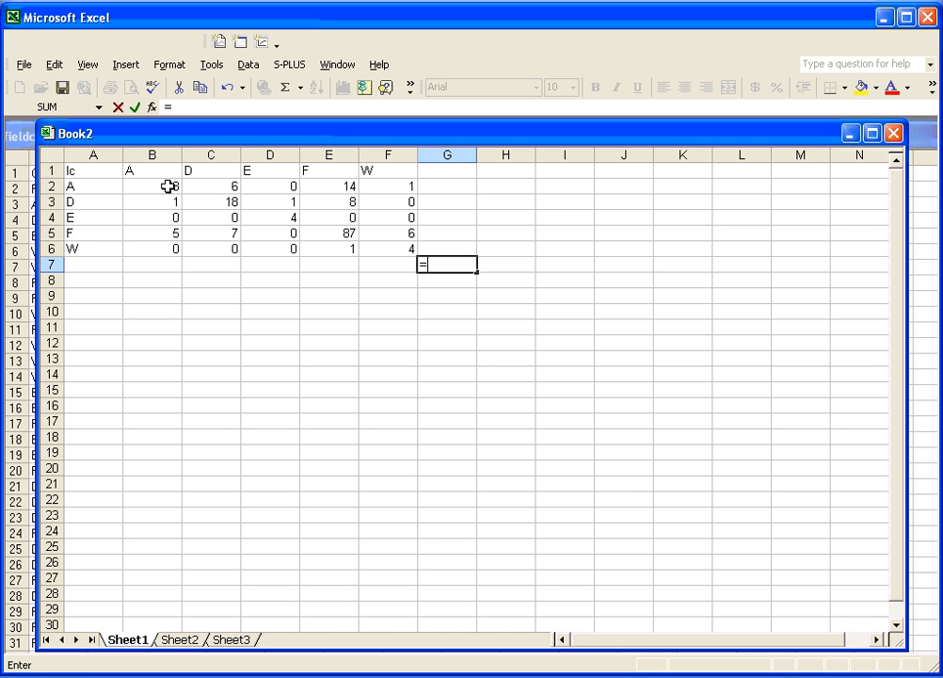
left_click(170, 187)
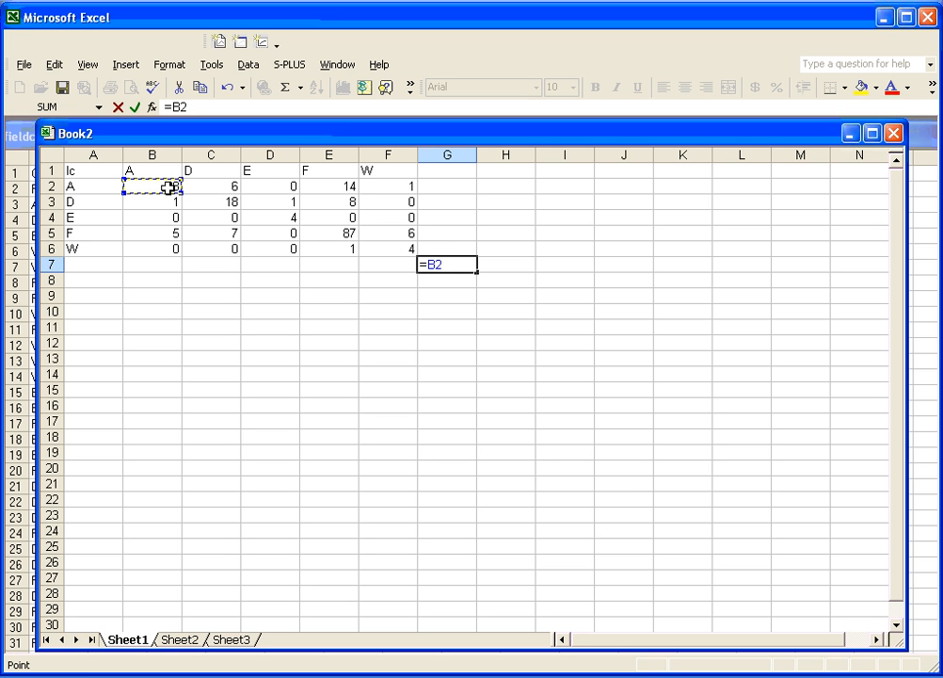
type("+")
left_click(210, 202)
type("+")
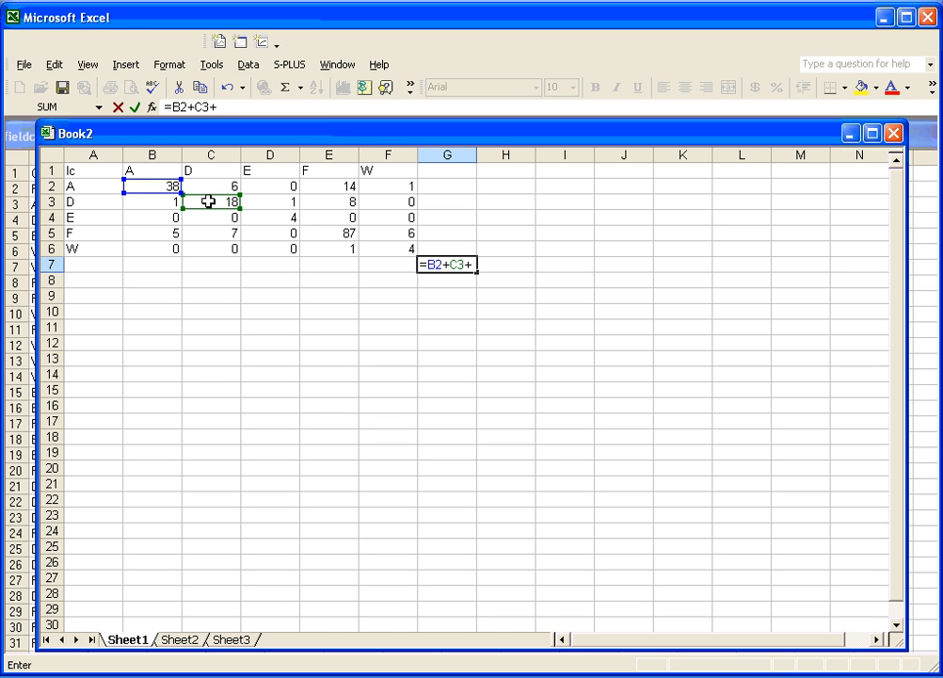
left_click(269, 218)
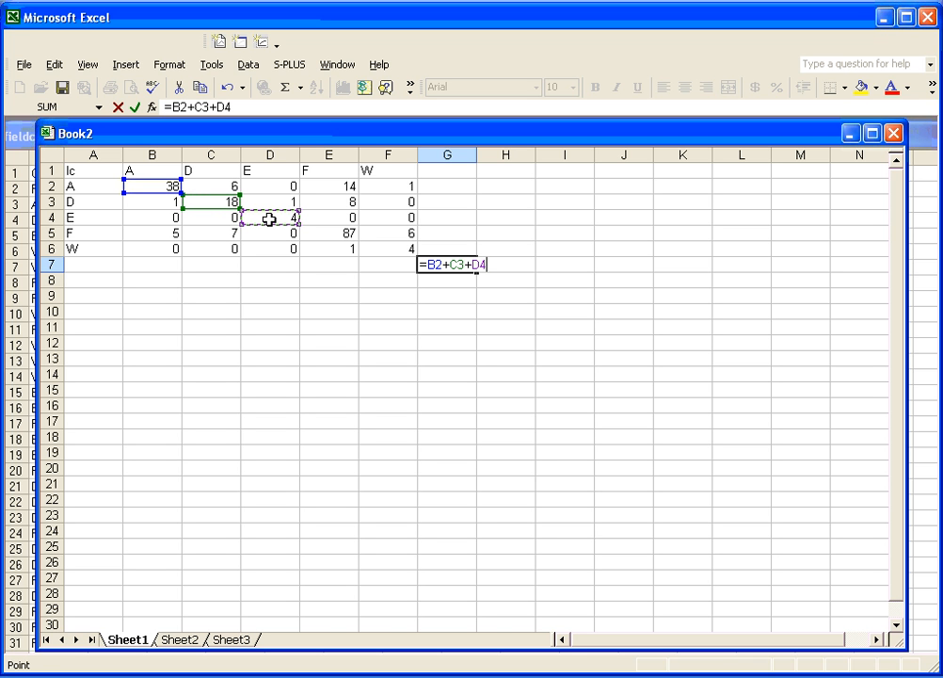
type("+")
left_click(331, 235)
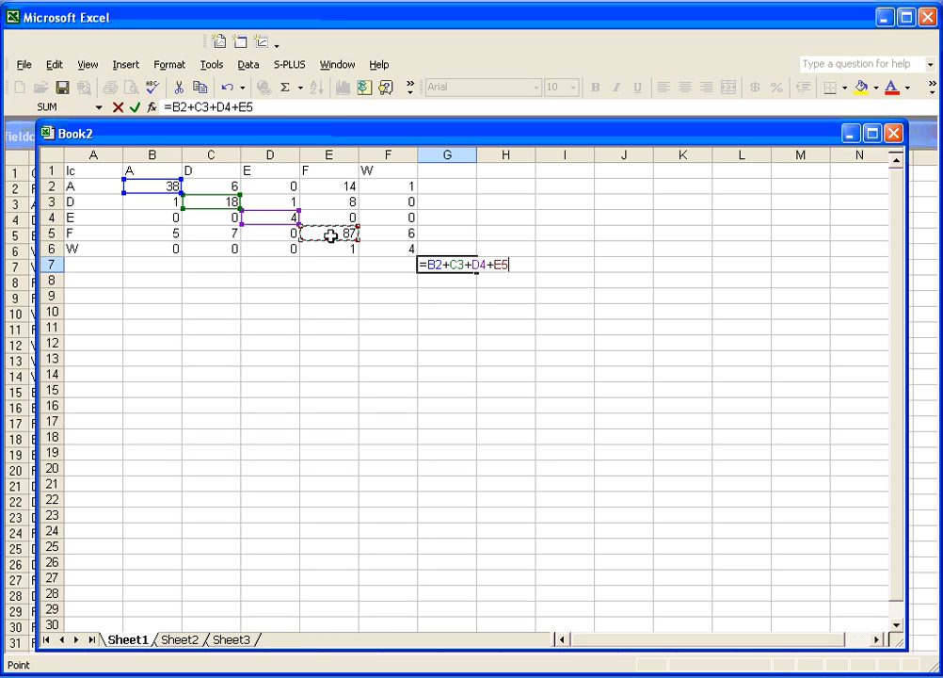
type("+")
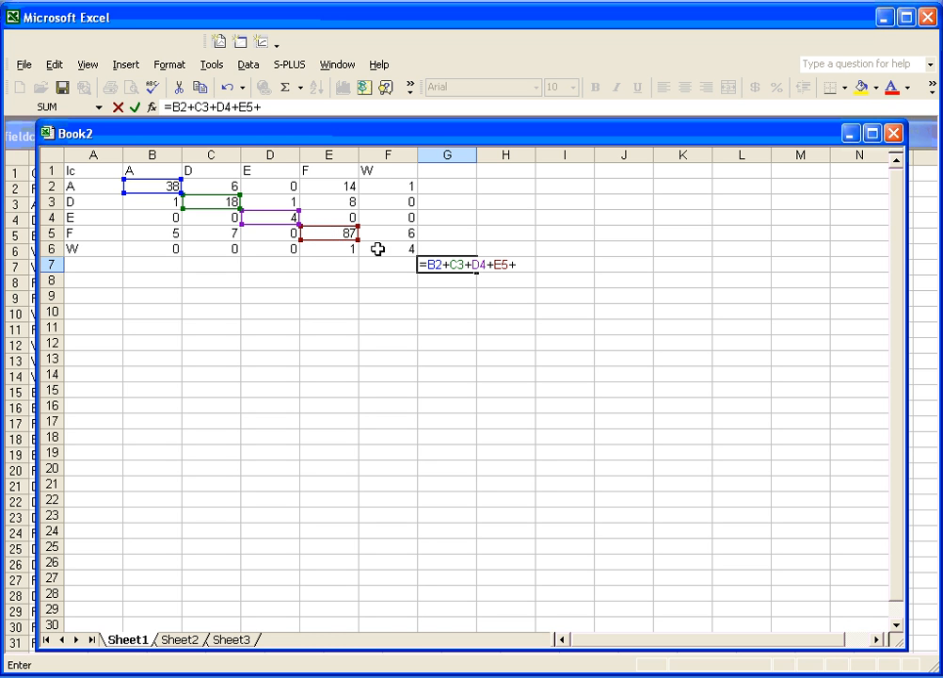
left_click(382, 249)
key("Return")
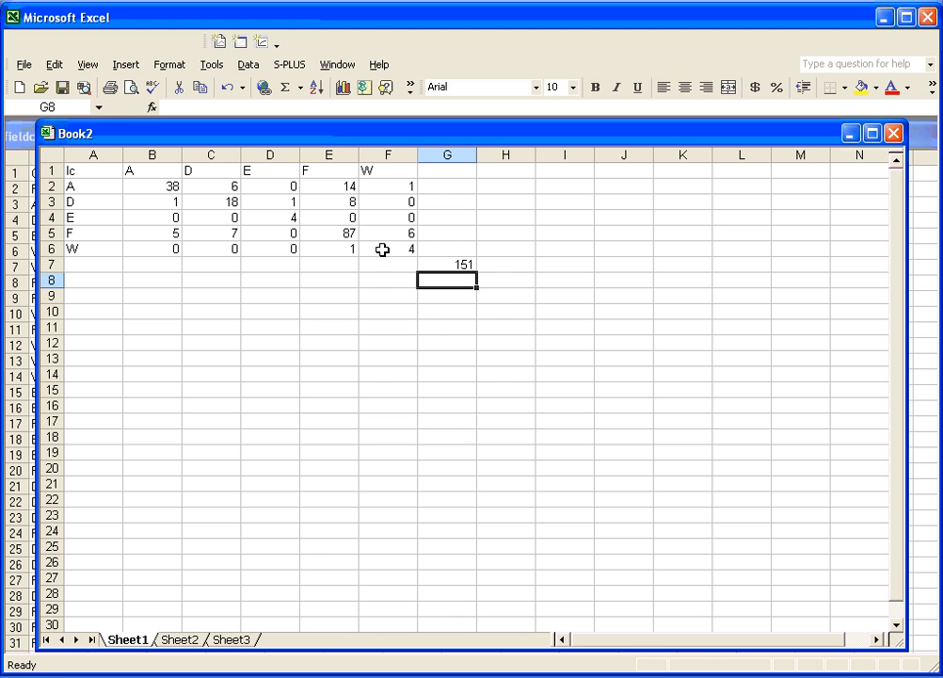
Total all the matrix counts in cell G8 with the formula =sum(B2:F6).
type("=sum")
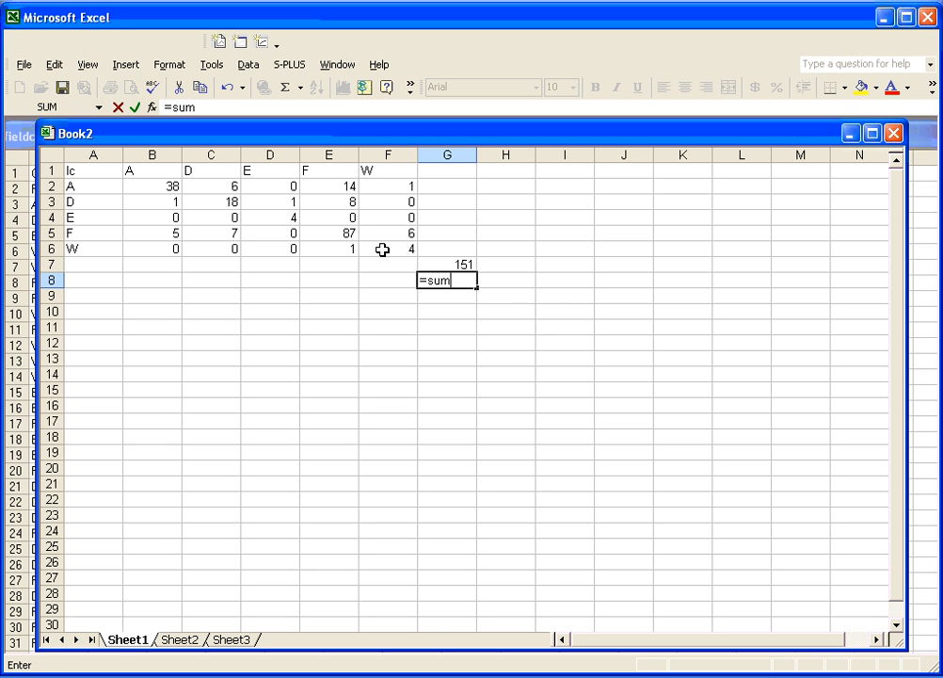
type("(")
left_click(165, 186)
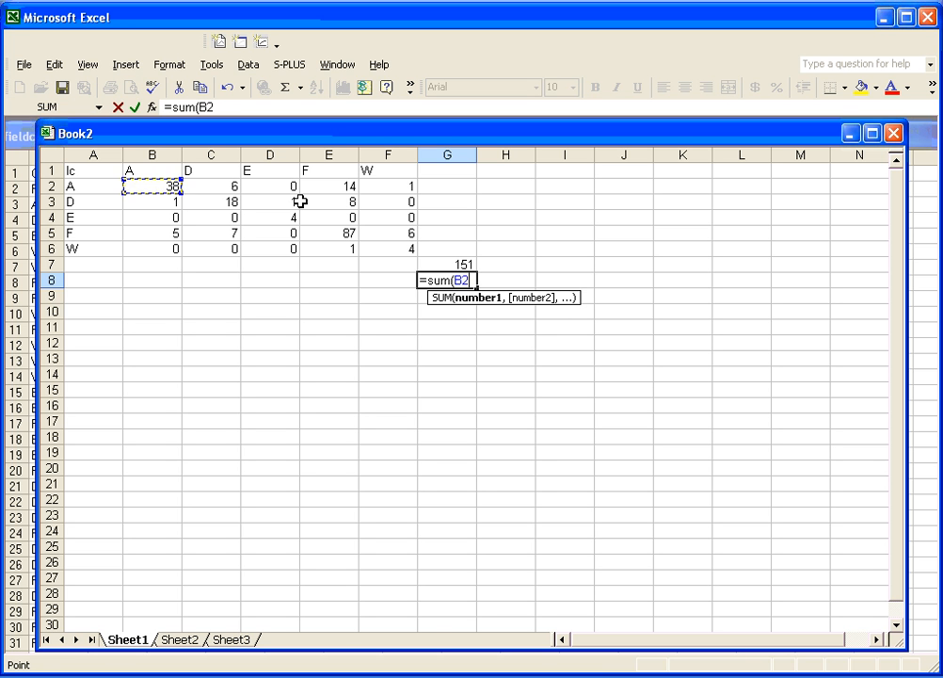
left_click_drag(300, 201, 385, 247)
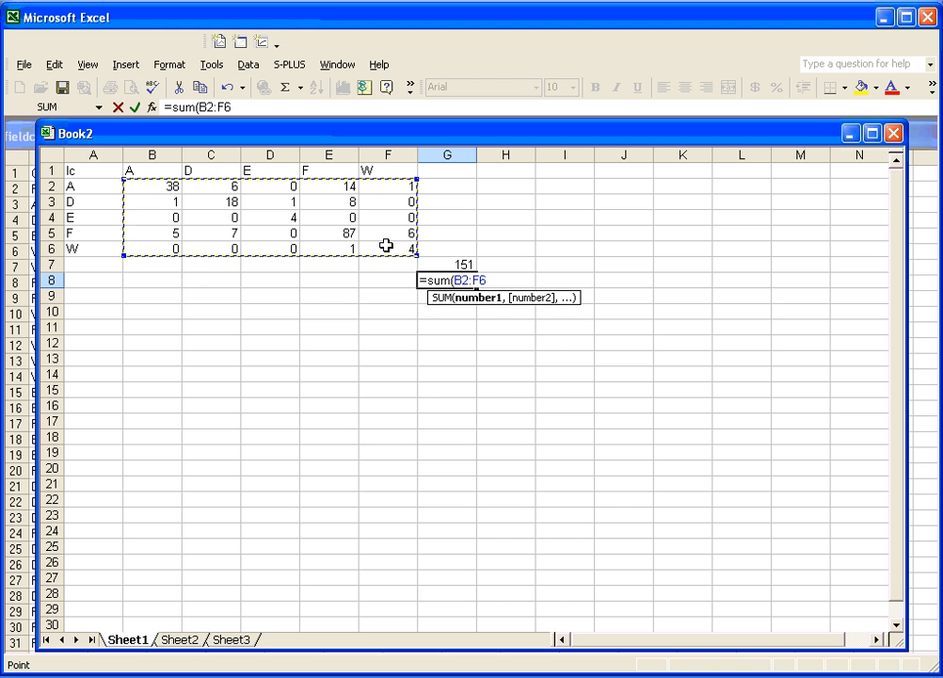
type(")")
key("Return")
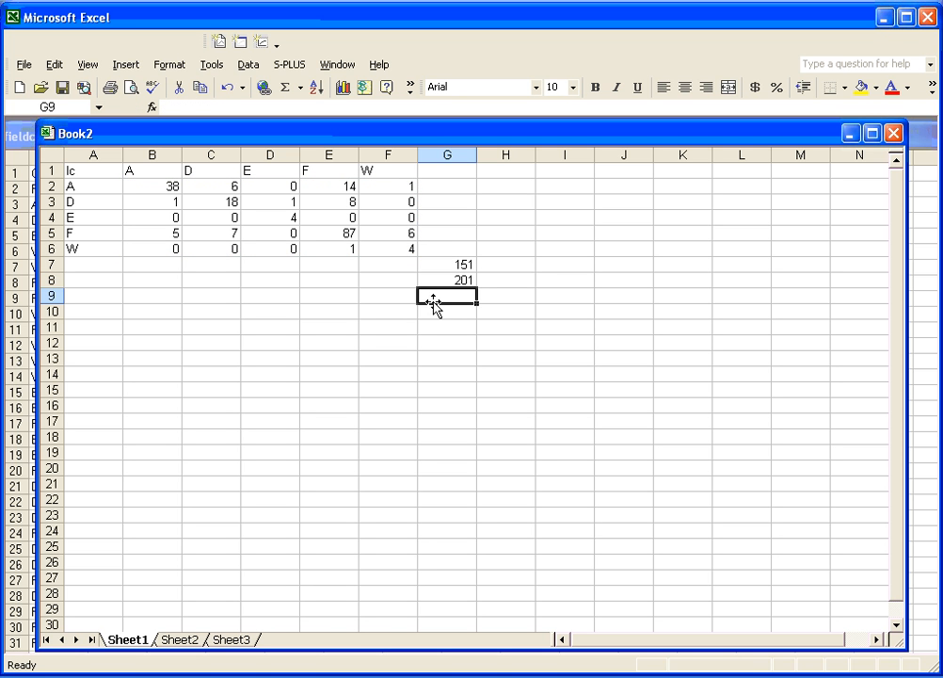
Label cell G9 "Accuracy" and calculate the overall accuracy in H9 with the formula =G7/G8.
type("Accuracy")
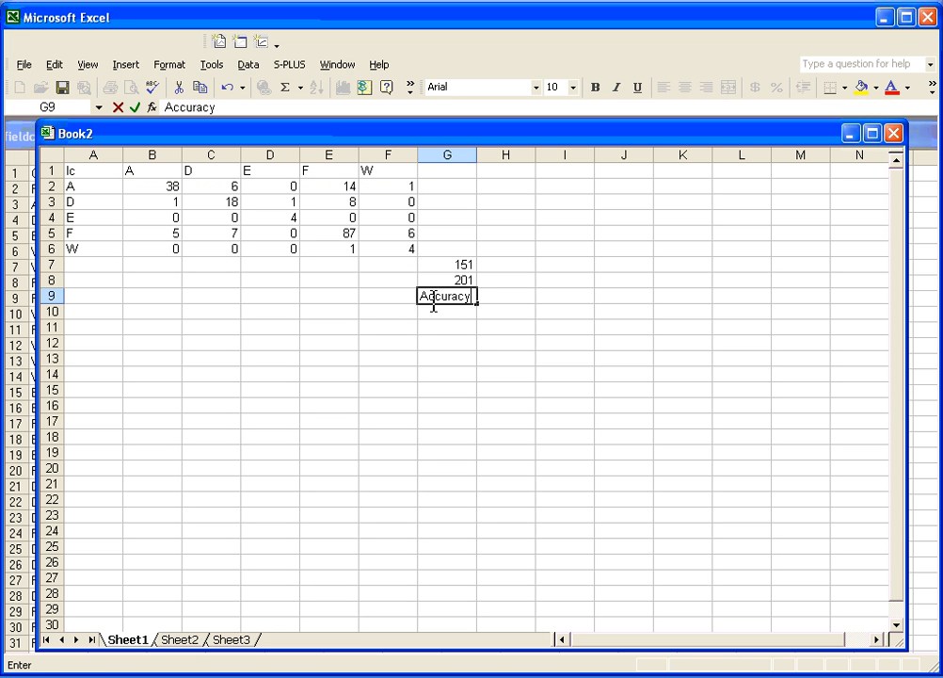
key("Tab")
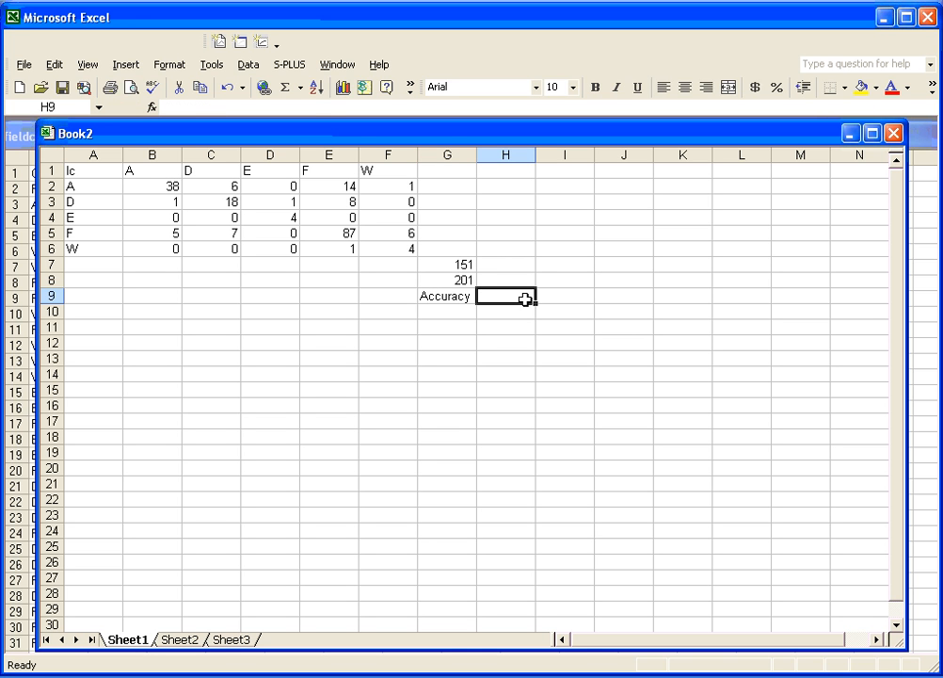
type("=")
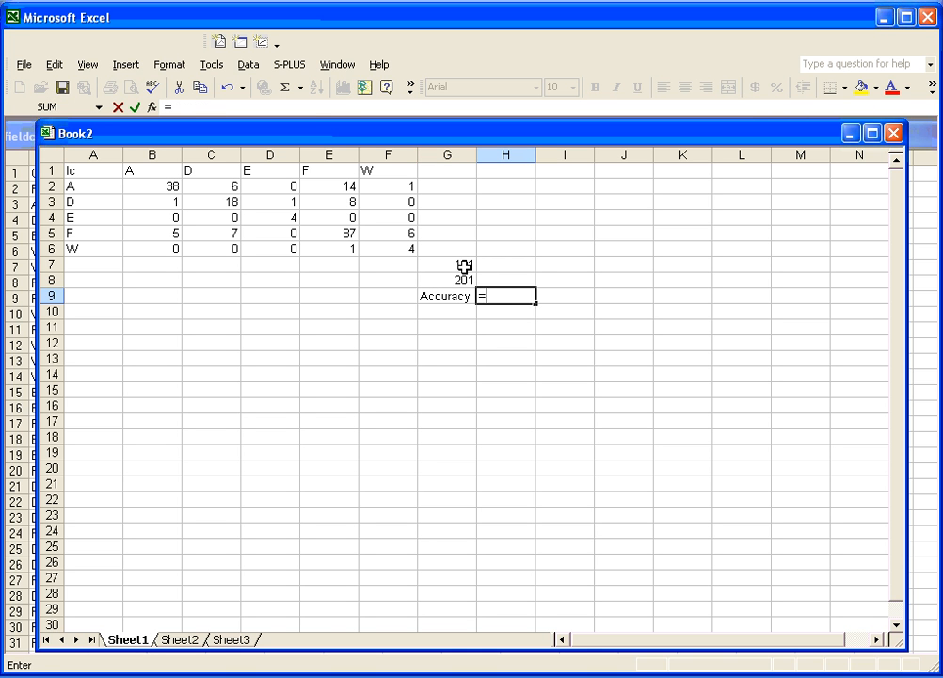
left_click(463, 265)
type("/")
left_click(457, 280)
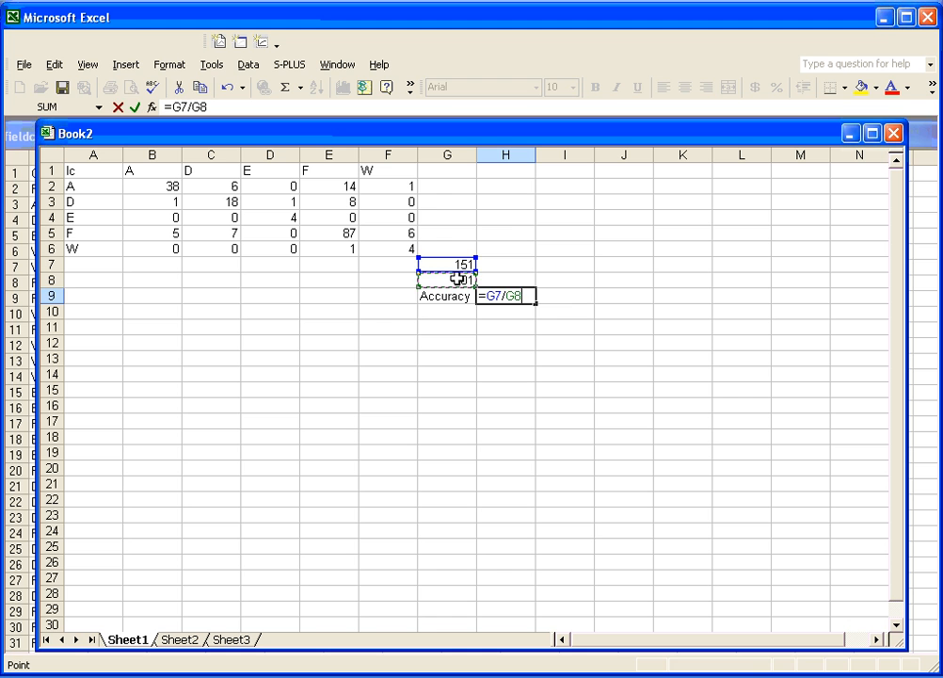
key("Return")
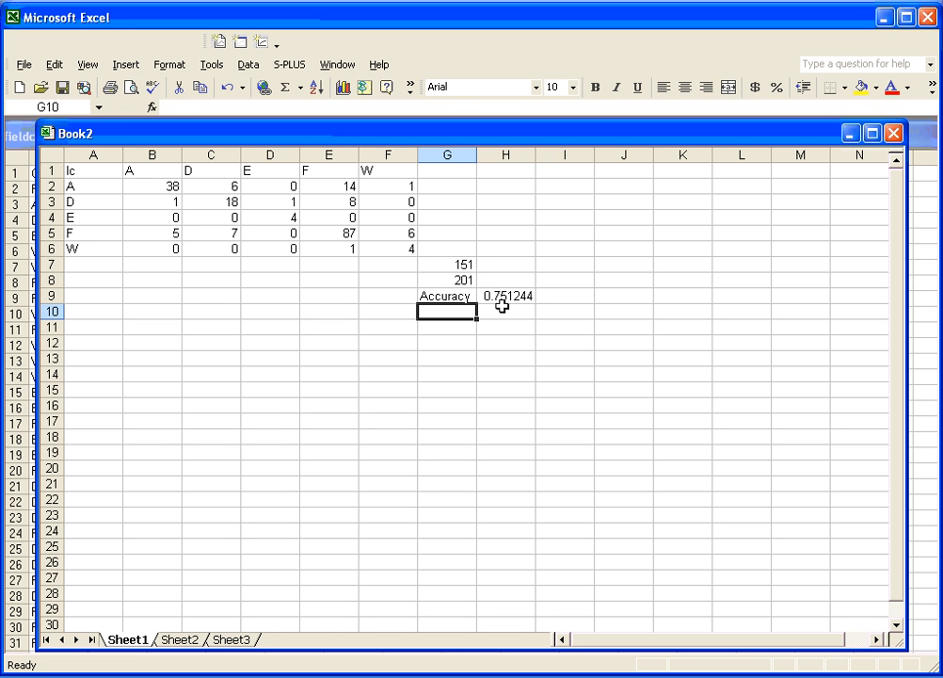
left_click(502, 300)
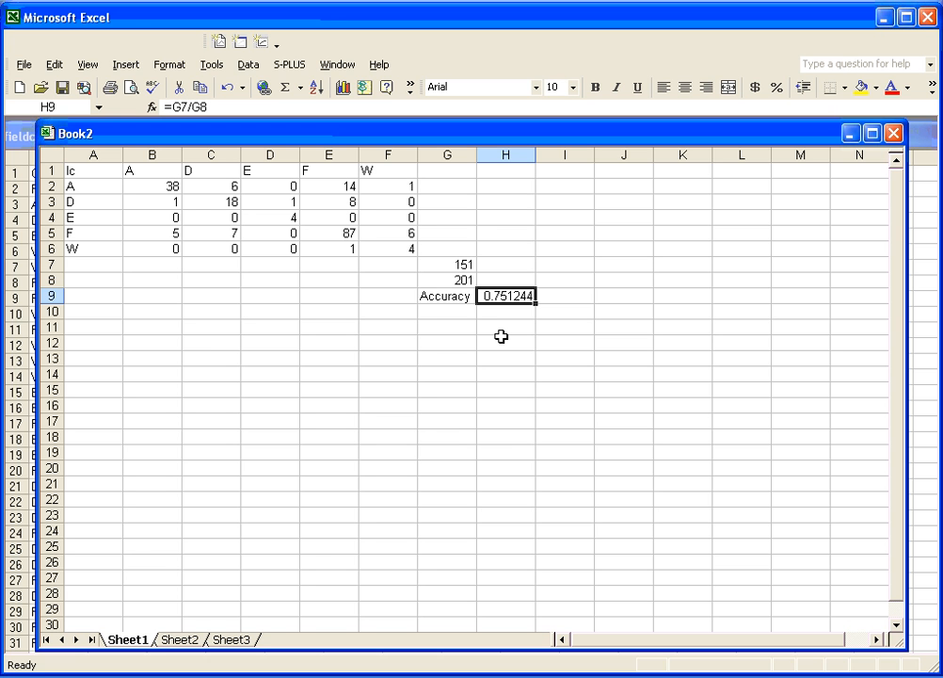